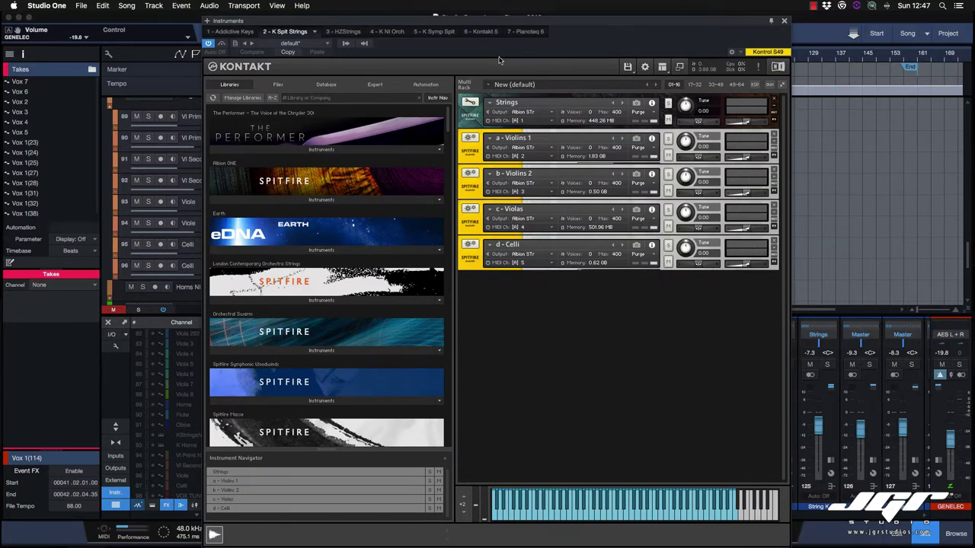
Show the Master editor and the Outputs section in the Kontakt workspace
{"action": "left_click", "coordinate": [237, 68]}
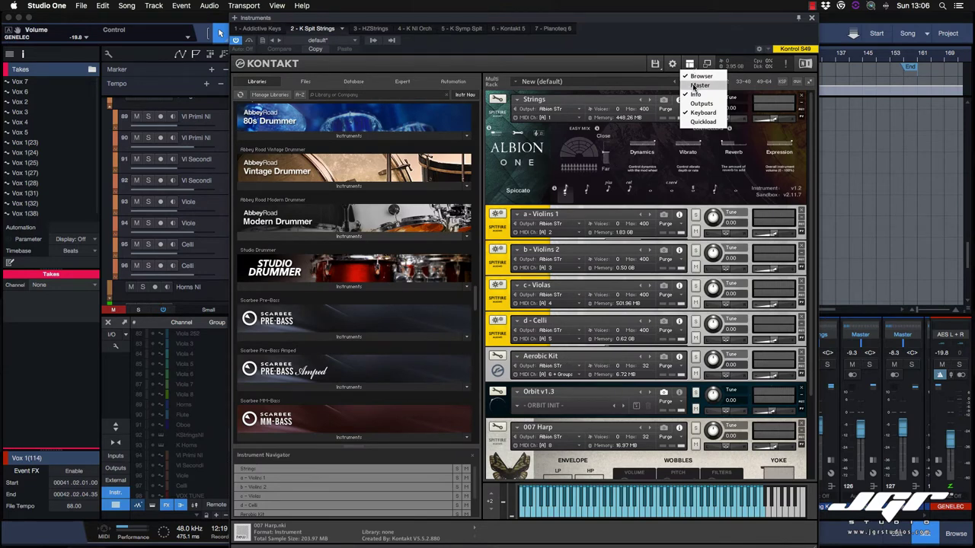
{"action": "left_click", "coordinate": [696, 85]}
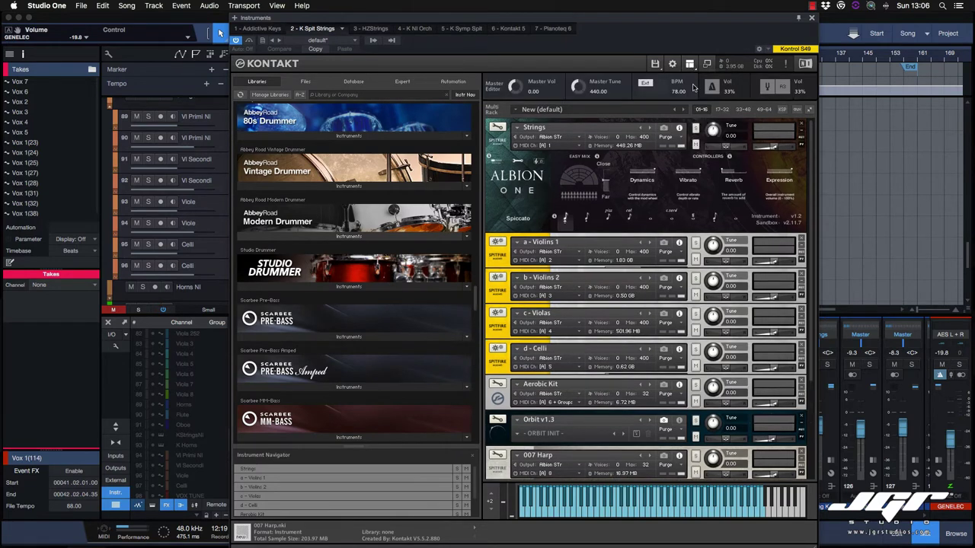
{"action": "left_click", "coordinate": [690, 64]}
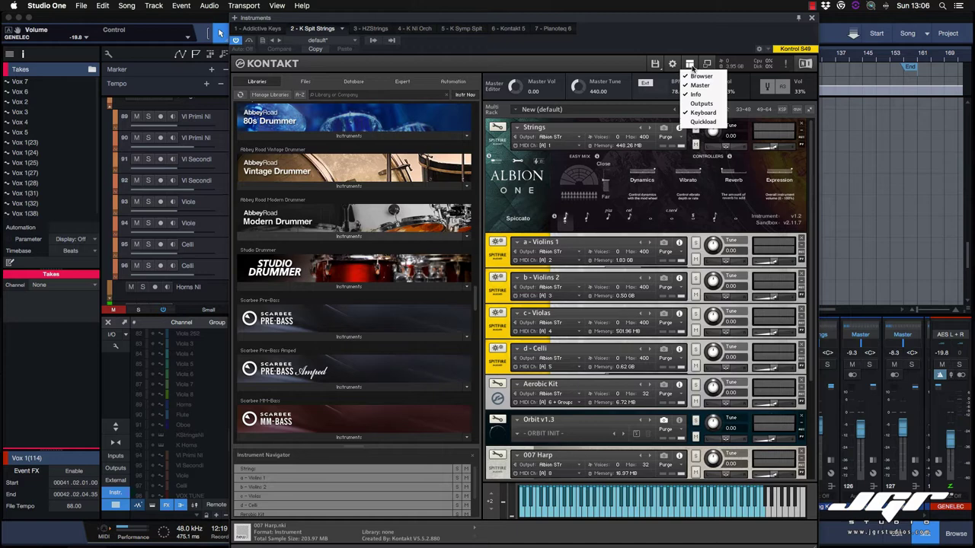
{"action": "left_click", "coordinate": [696, 105]}
Show the Quickload browser in the workspace and hide it again
{"action": "left_click", "coordinate": [690, 64]}
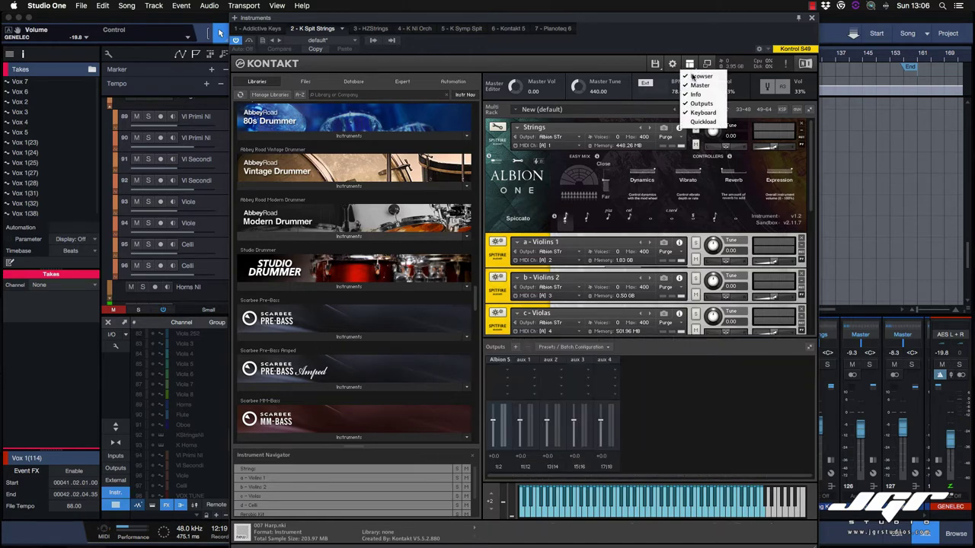
{"action": "left_click", "coordinate": [694, 122]}
{"action": "left_click", "coordinate": [690, 64]}
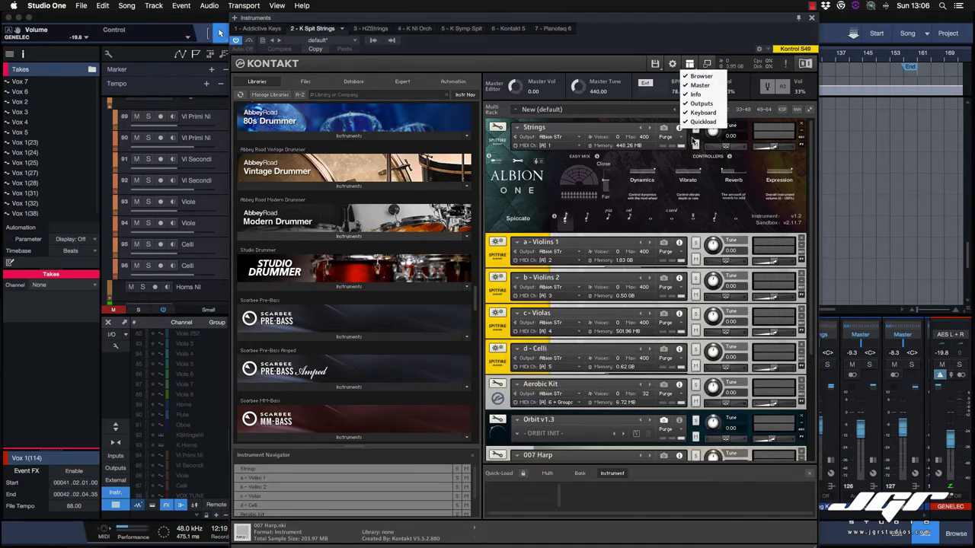
{"action": "left_click", "coordinate": [694, 124]}
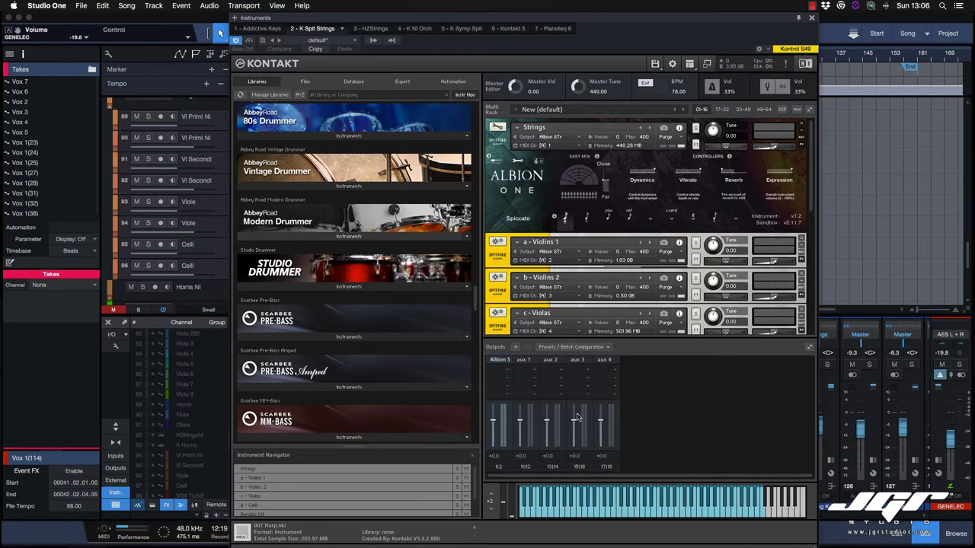
Add two stereo output channels, assigning st.2 to plugin outputs 3 and 4 and st.3 to outputs 5 and 6
{"action": "left_click", "coordinate": [515, 347]}
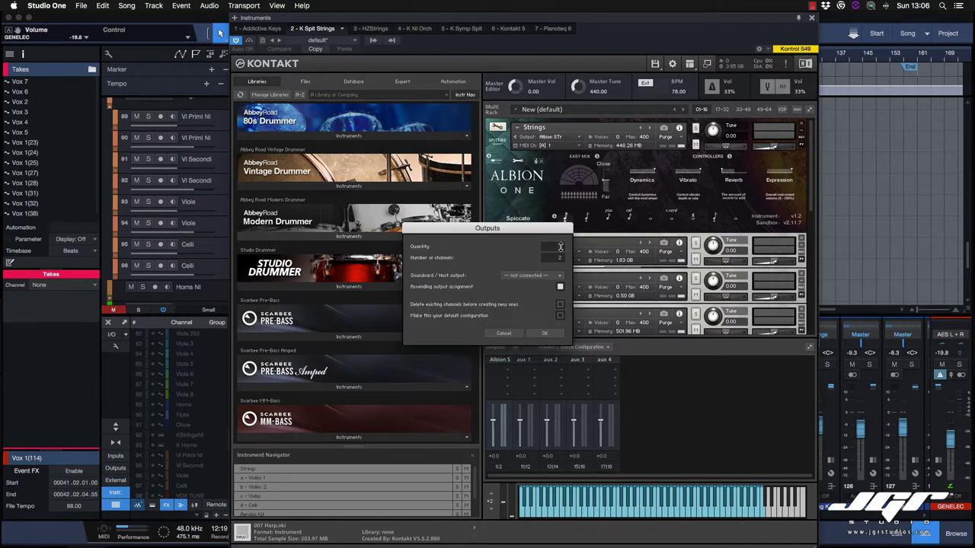
{"action": "left_click", "coordinate": [544, 333]}
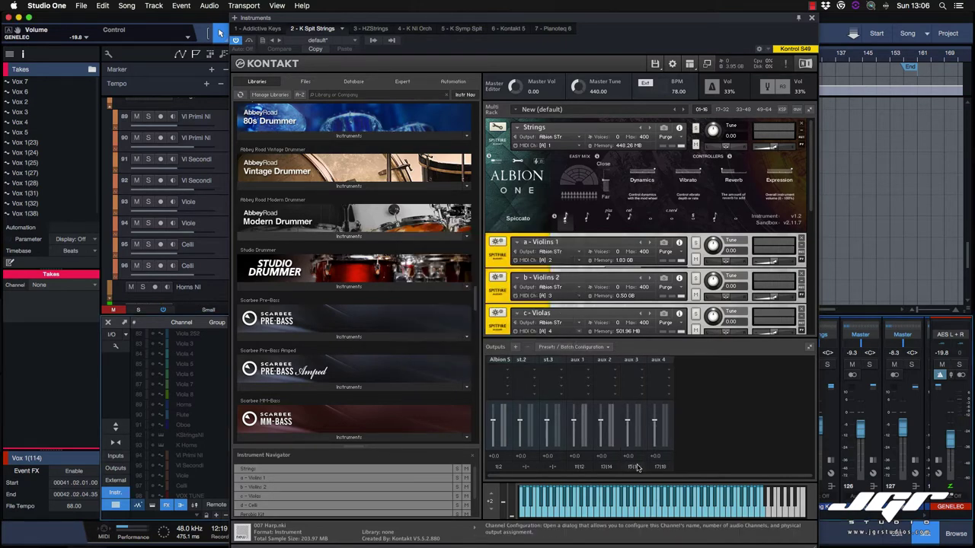
{"action": "left_click", "coordinate": [525, 467]}
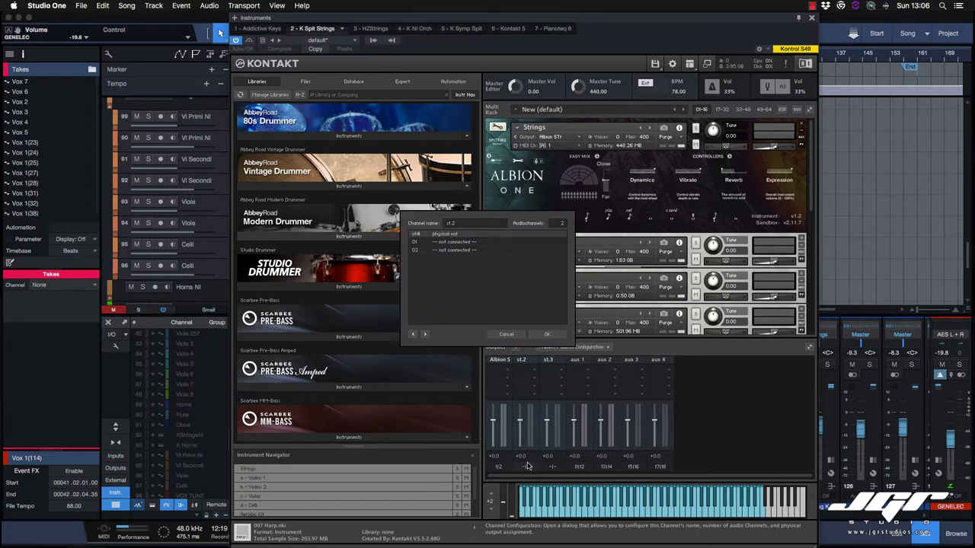
{"action": "left_click", "coordinate": [463, 244]}
{"action": "left_click", "coordinate": [484, 276]}
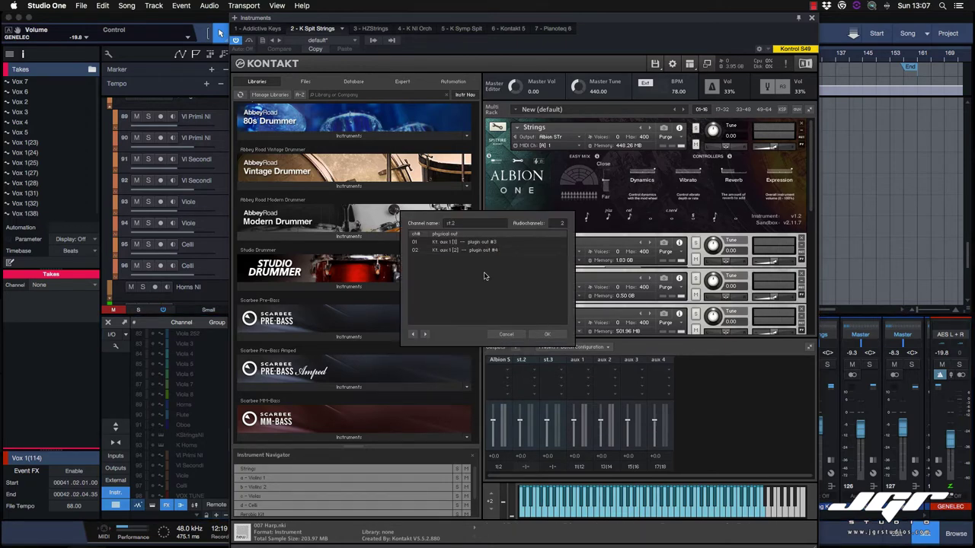
{"action": "left_click", "coordinate": [547, 334]}
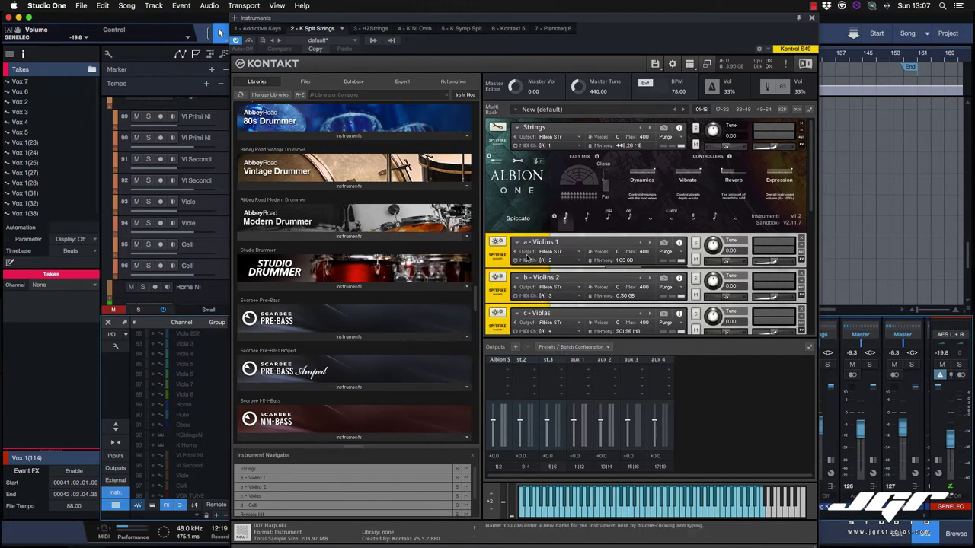
Collapse the Strings instrument and route Violins 1, Violins 2, Violas and Celli to the st.2 output
{"action": "left_click", "coordinate": [799, 146]}
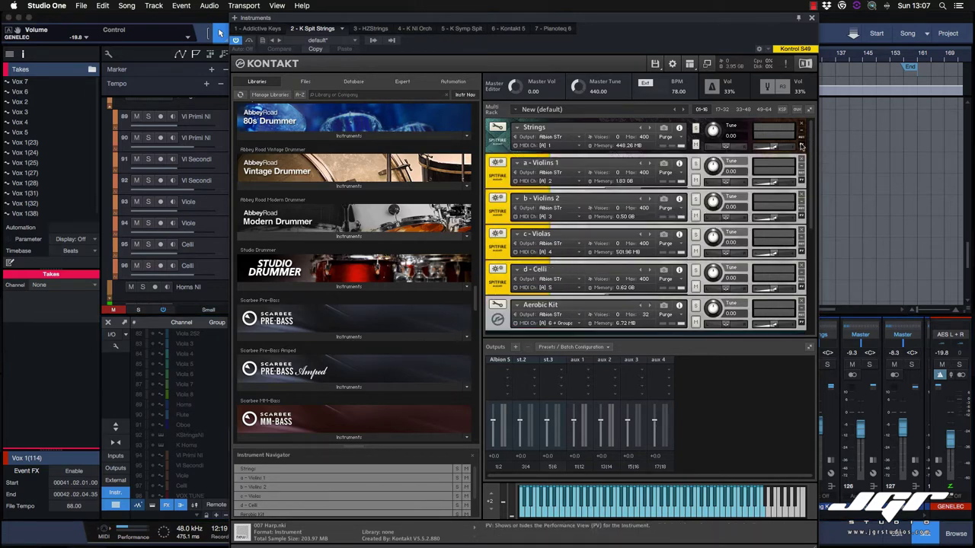
{"action": "left_click", "coordinate": [556, 175]}
{"action": "left_click", "coordinate": [550, 207]}
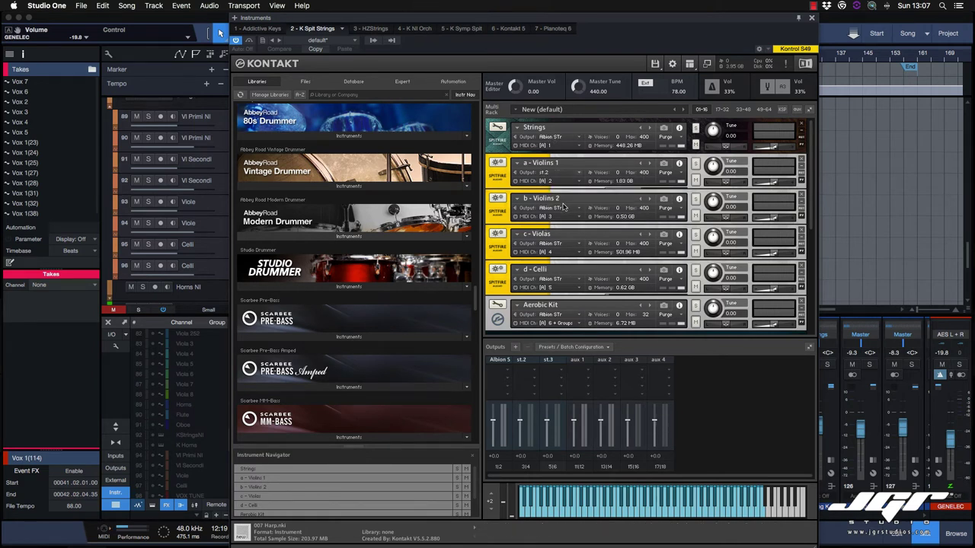
{"action": "left_click", "coordinate": [550, 207]}
{"action": "left_click", "coordinate": [559, 239]}
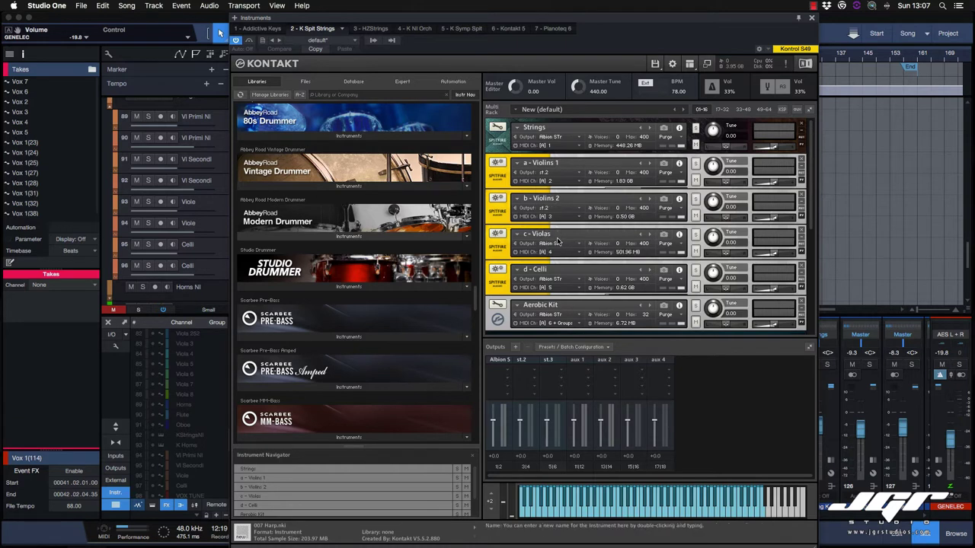
{"action": "left_click", "coordinate": [545, 245]}
{"action": "left_click", "coordinate": [550, 276]}
{"action": "left_click", "coordinate": [550, 279]}
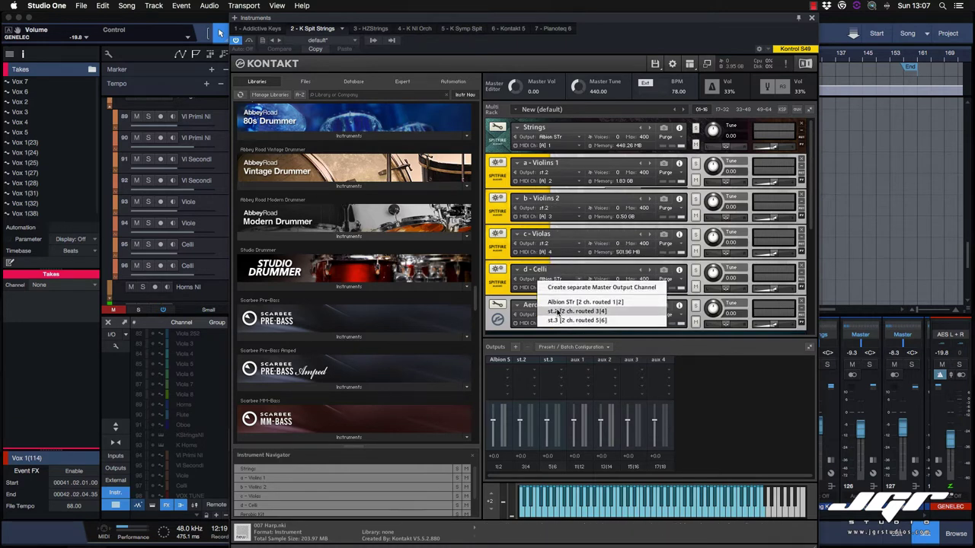
{"action": "left_click", "coordinate": [558, 313]}
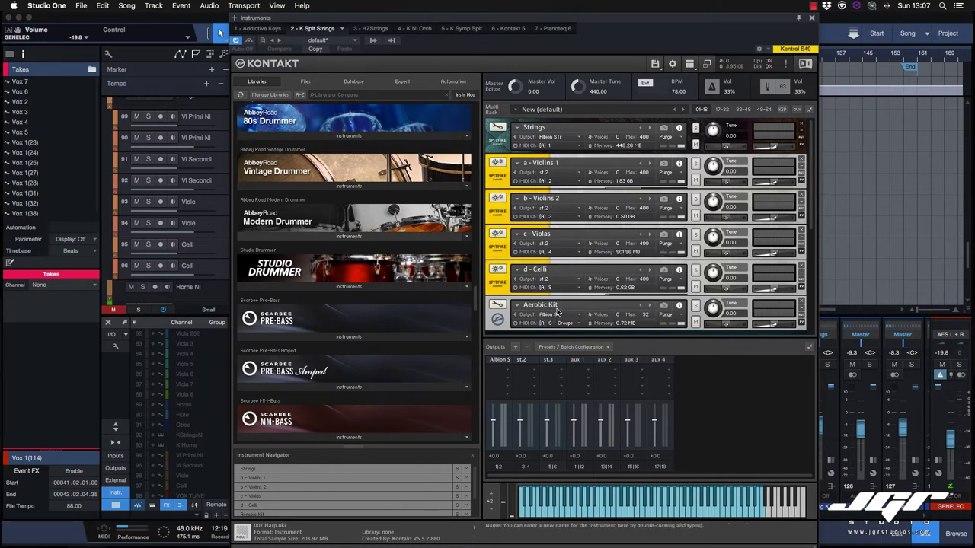
Rename the st.2 output channel to Chamber
{"action": "left_click", "coordinate": [523, 362]}
{"action": "type", "text": "C"}
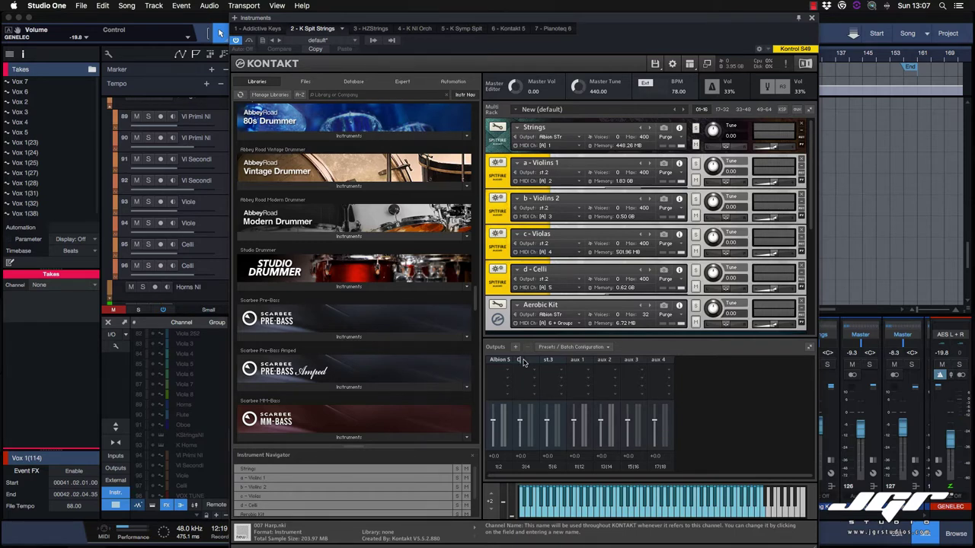
{"action": "type", "text": "hamber"}
{"action": "left_click", "coordinate": [565, 328]}
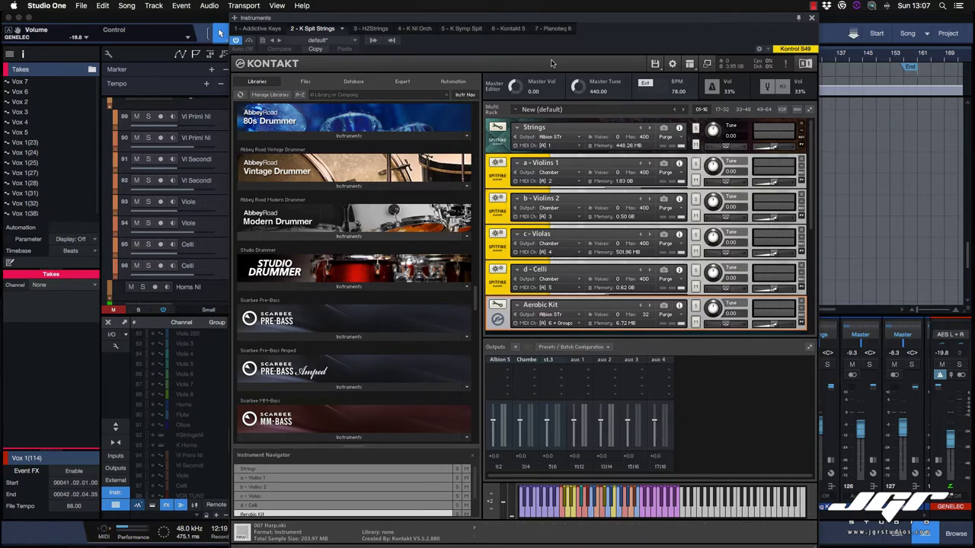
Uncover the host's instrument list and enable the Kt. aux 2, aux 3 and aux 4 outputs of K Spit Strings
{"action": "left_click_drag", "start_coordinate": [494, 19], "coordinate": [559, 24]}
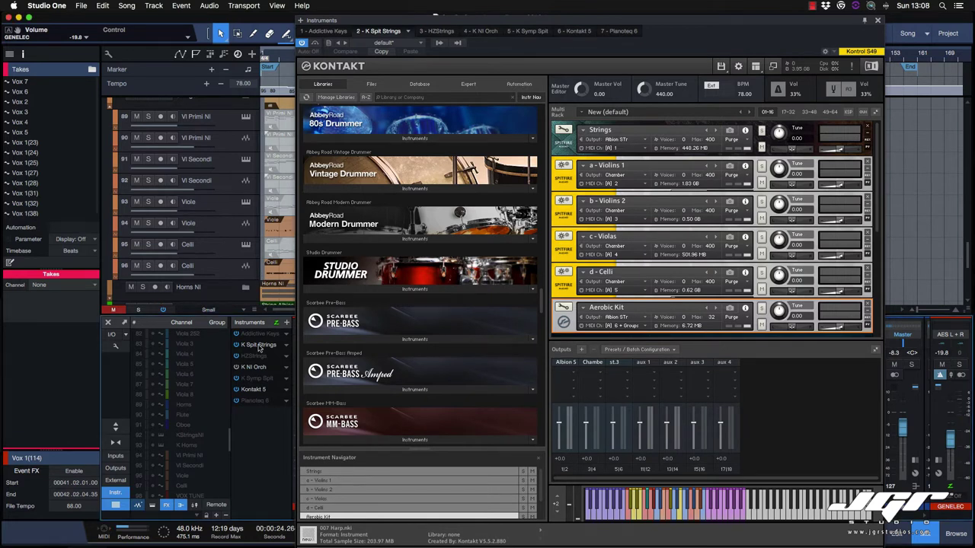
{"action": "left_click", "coordinate": [259, 346]}
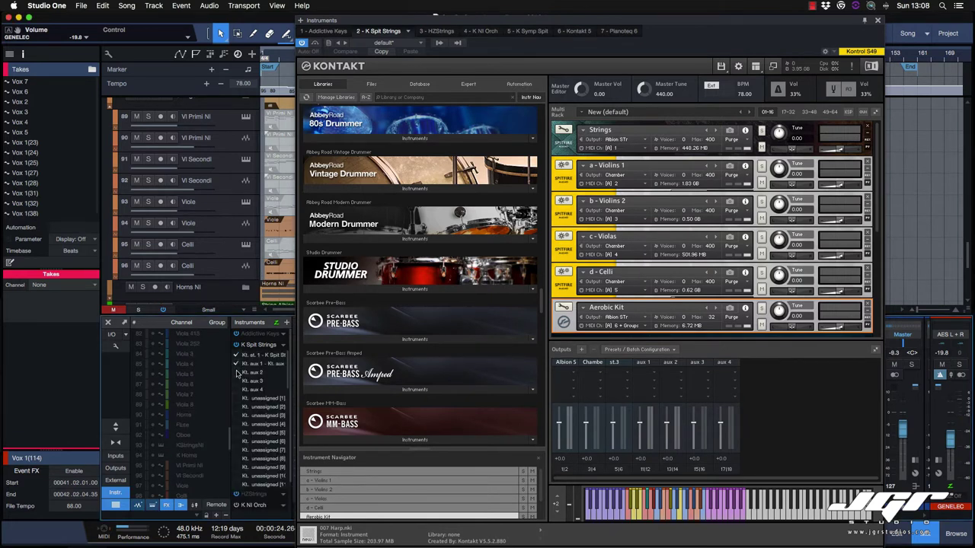
{"action": "left_click", "coordinate": [236, 372]}
{"action": "left_click", "coordinate": [237, 381]}
{"action": "left_click", "coordinate": [237, 390]}
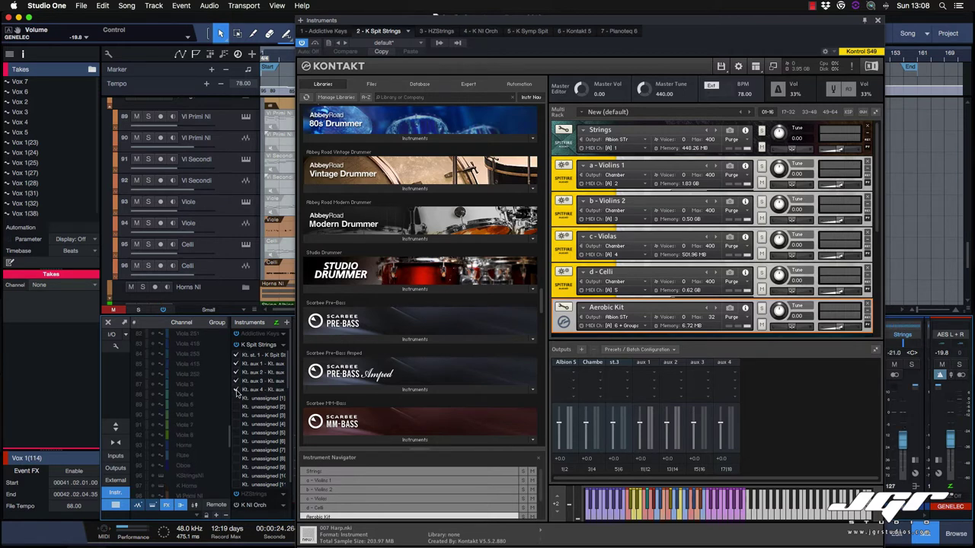
{"action": "left_click", "coordinate": [257, 347]}
Hide the on-screen keyboard and show it again
{"action": "left_click", "coordinate": [755, 66]}
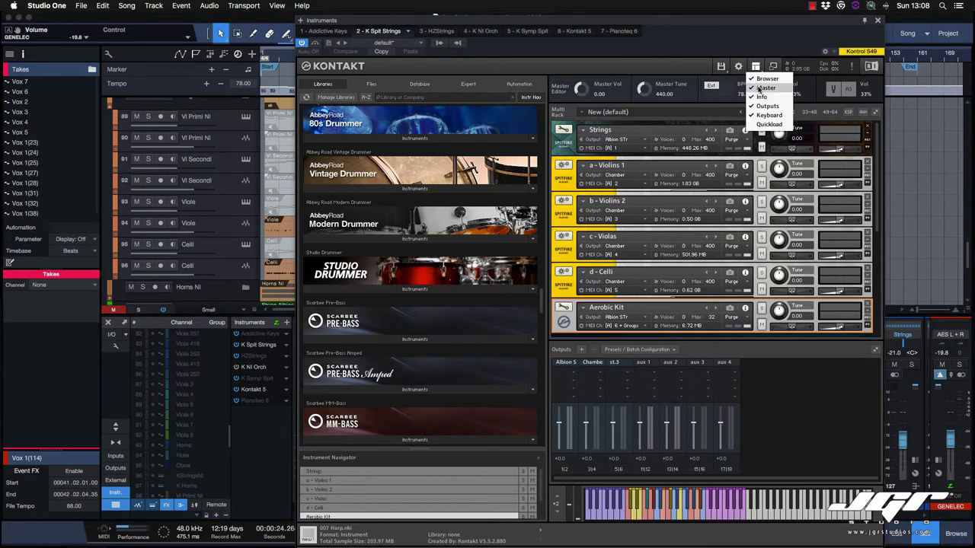
{"action": "left_click", "coordinate": [763, 115]}
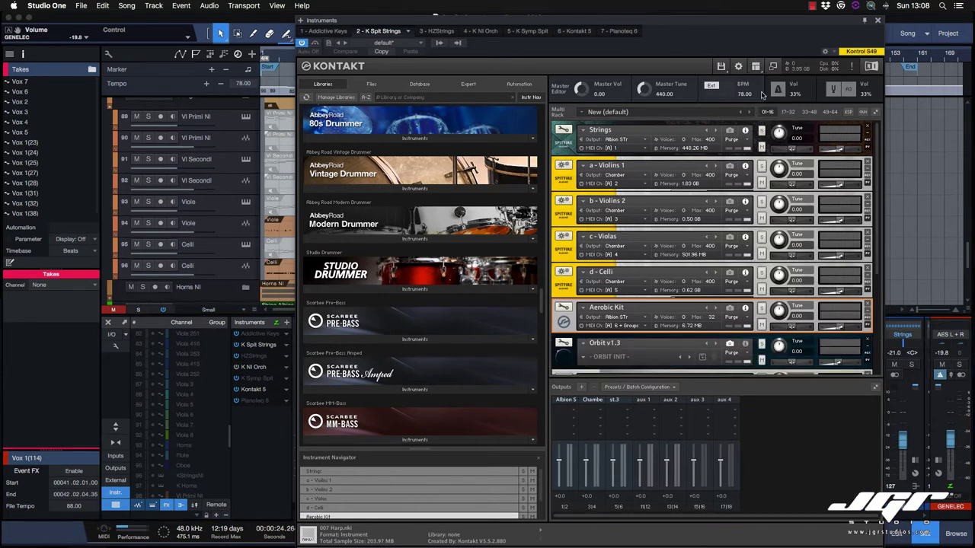
{"action": "left_click", "coordinate": [755, 67]}
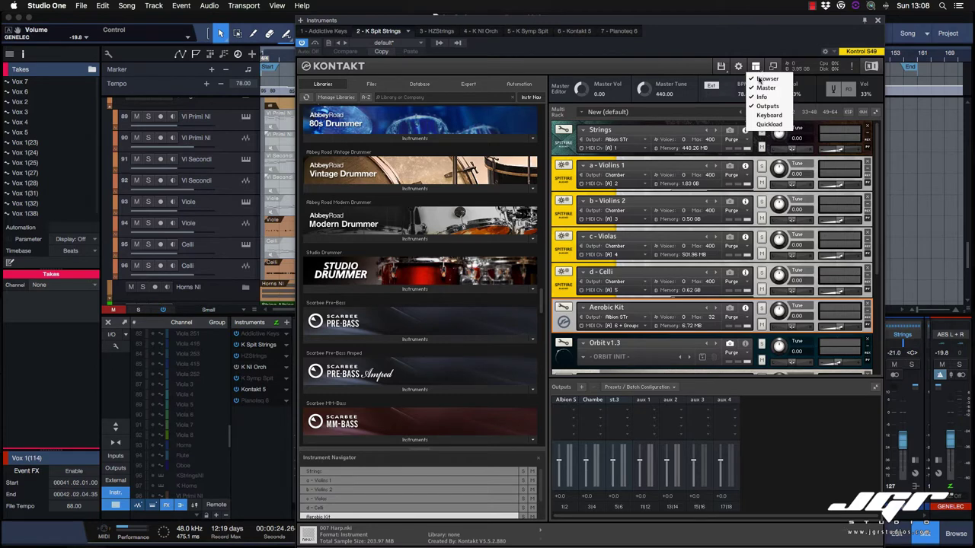
{"action": "left_click", "coordinate": [759, 115]}
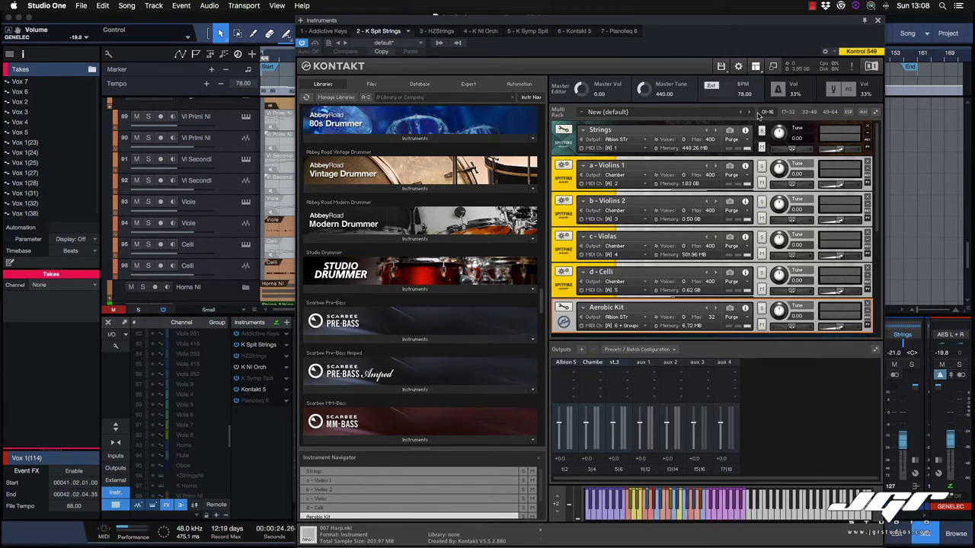
Hide the Outputs section and toggle the Info pane, leaving both hidden
{"action": "left_click", "coordinate": [755, 67]}
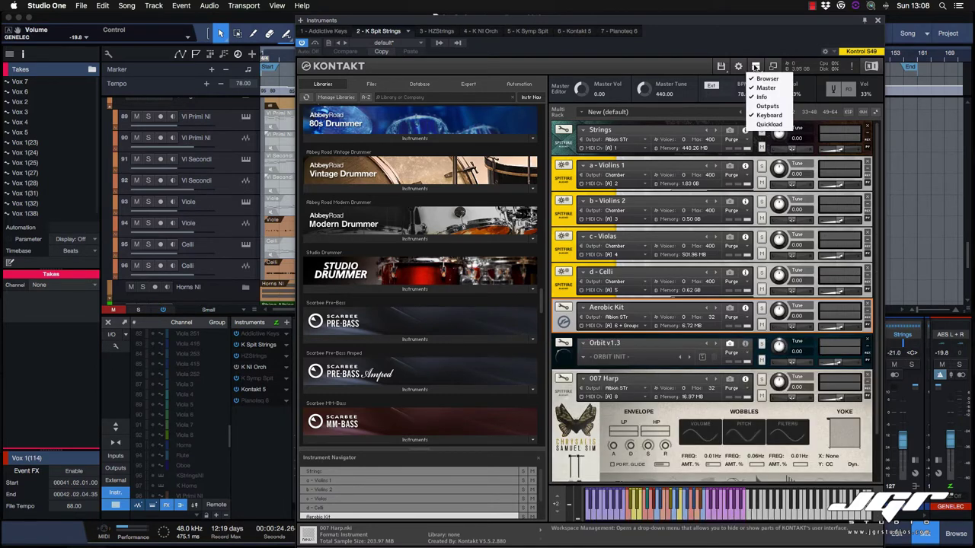
{"action": "left_click", "coordinate": [757, 97]}
{"action": "left_click", "coordinate": [755, 67]}
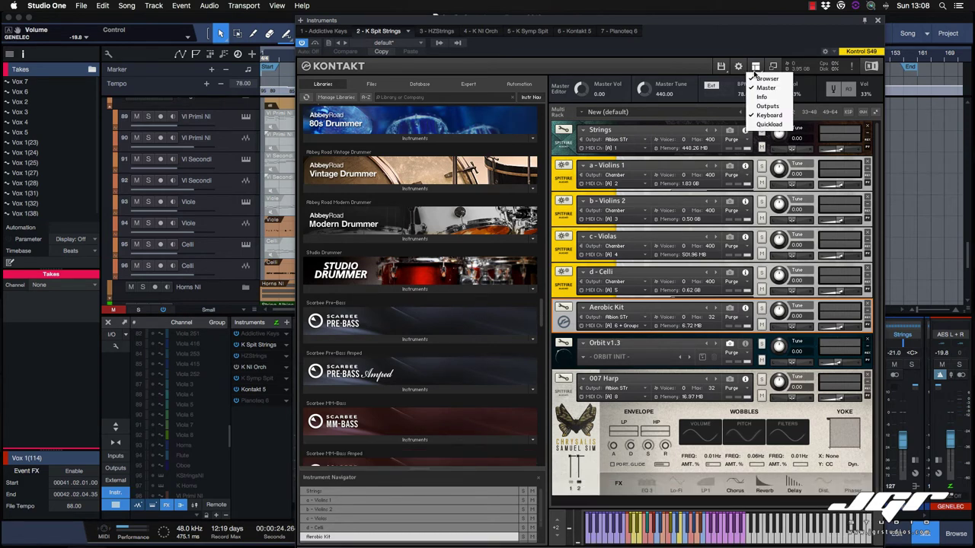
{"action": "left_click", "coordinate": [757, 97]}
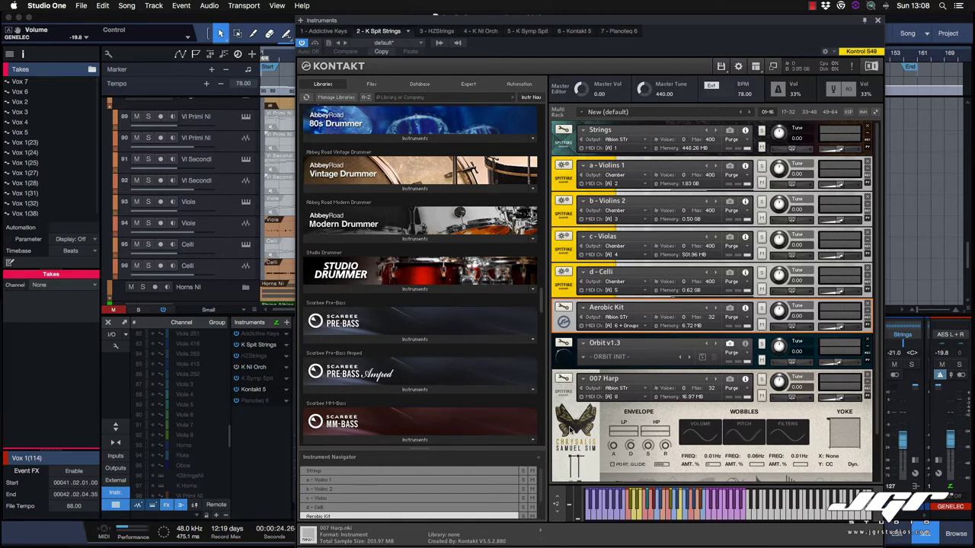
{"action": "left_click", "coordinate": [756, 67]}
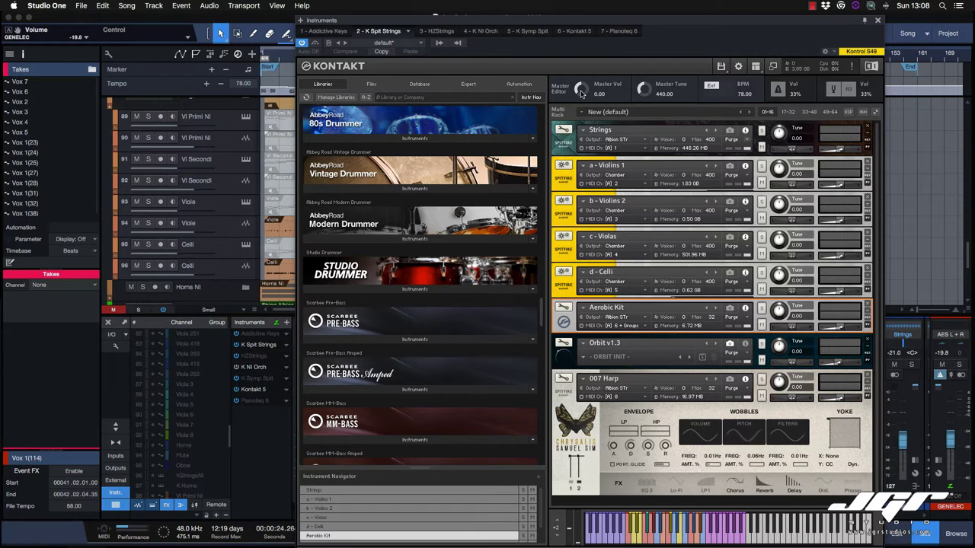
Try editing the Master Tune value and reset it to its default
{"action": "double_click", "coordinate": [663, 95]}
{"action": "type", "text": "4"}
{"action": "left_click", "coordinate": [644, 88], "text": "super"}
{"action": "mouse_move", "coordinate": [710, 20]}
{"action": "left_mouse_down"}
{"action": "mouse_move", "coordinate": [418, 10]}
{"action": "mouse_move", "coordinate": [702, 21]}
{"action": "left_mouse_up"}
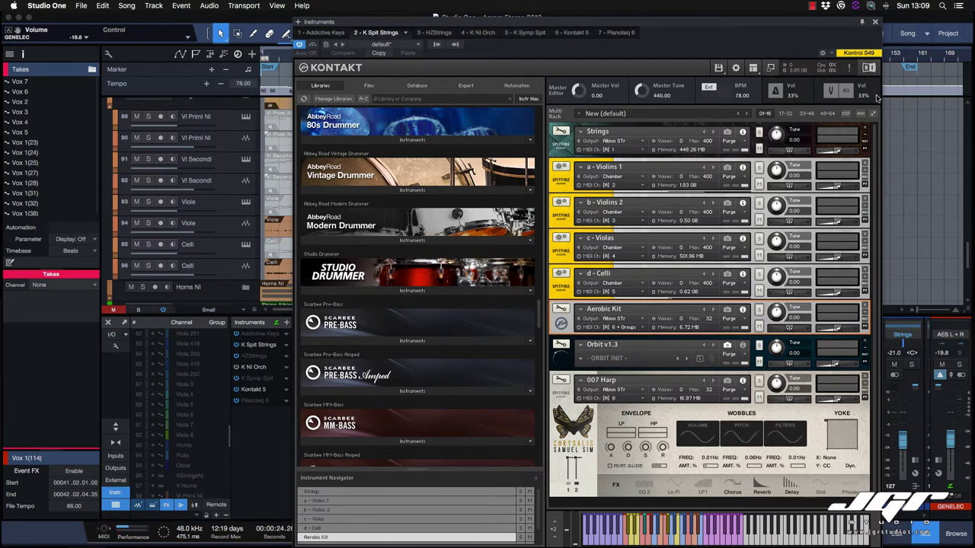
Hide the Master editor, and toggle the Browser off and back on
{"action": "left_click", "coordinate": [753, 67]}
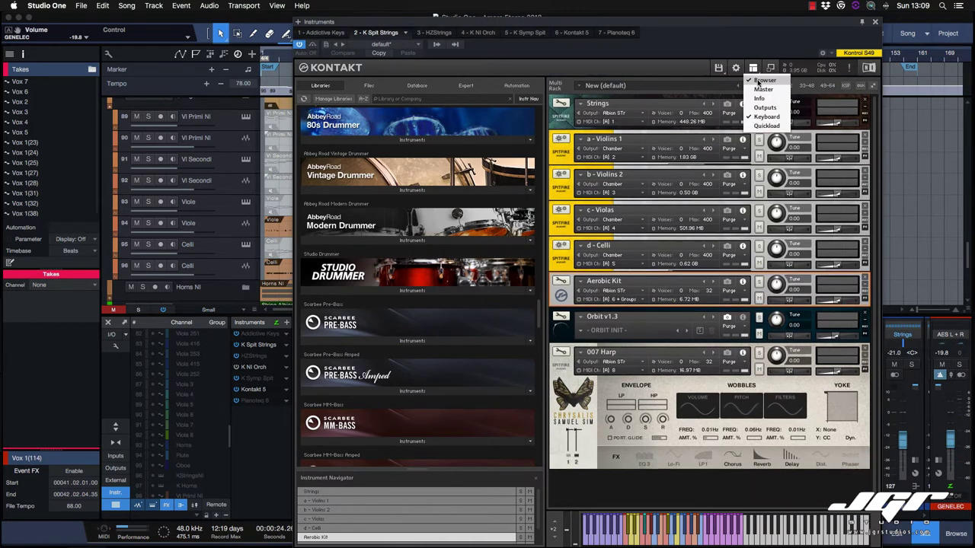
{"action": "left_click", "coordinate": [763, 81]}
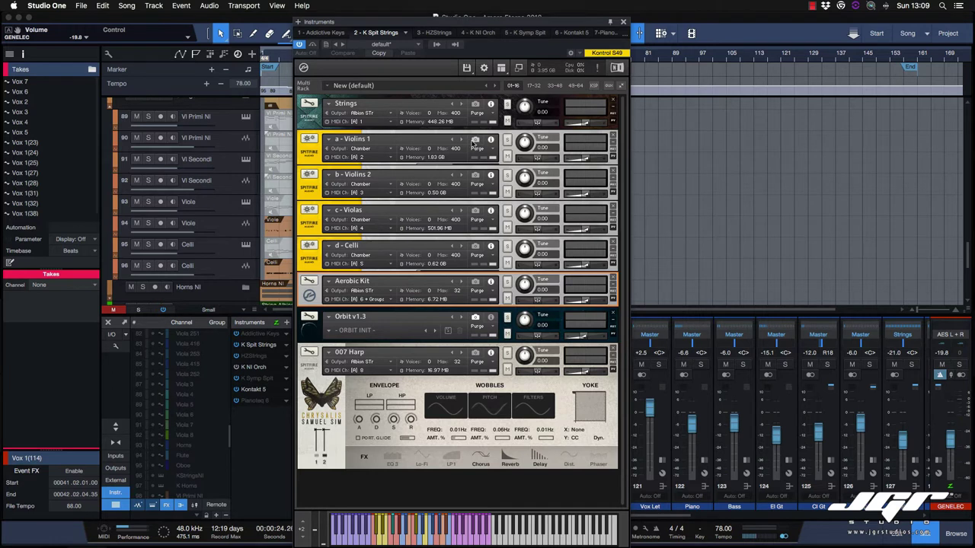
{"action": "left_click", "coordinate": [501, 68]}
{"action": "left_click", "coordinate": [512, 81]}
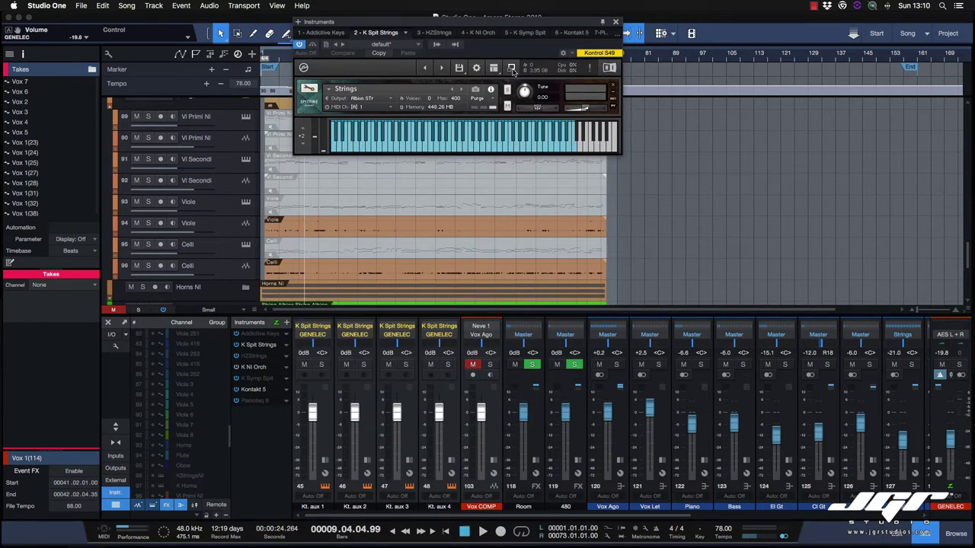
Switch from the minimized view back to the full rack and restart the Kontakt engine
{"action": "left_click", "coordinate": [513, 69]}
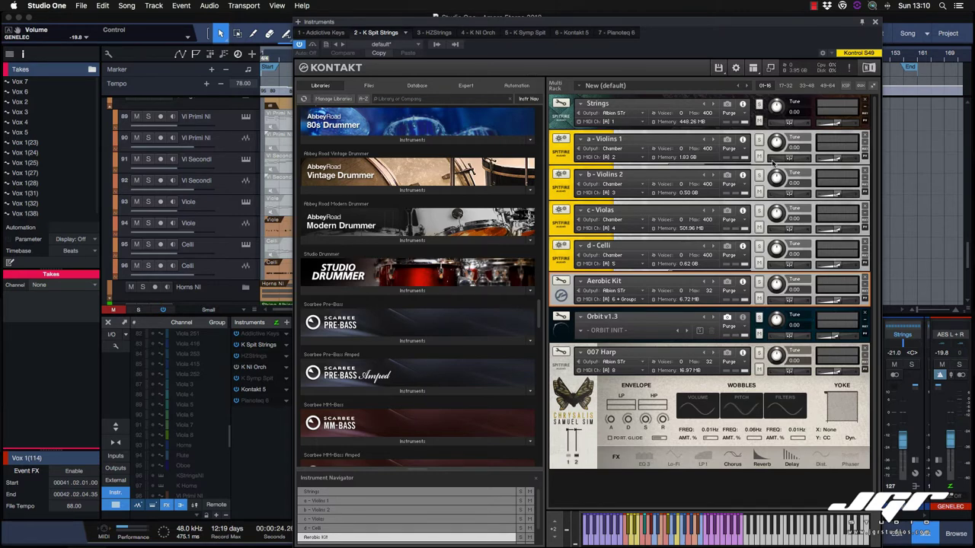
{"action": "left_click", "coordinate": [849, 70]}
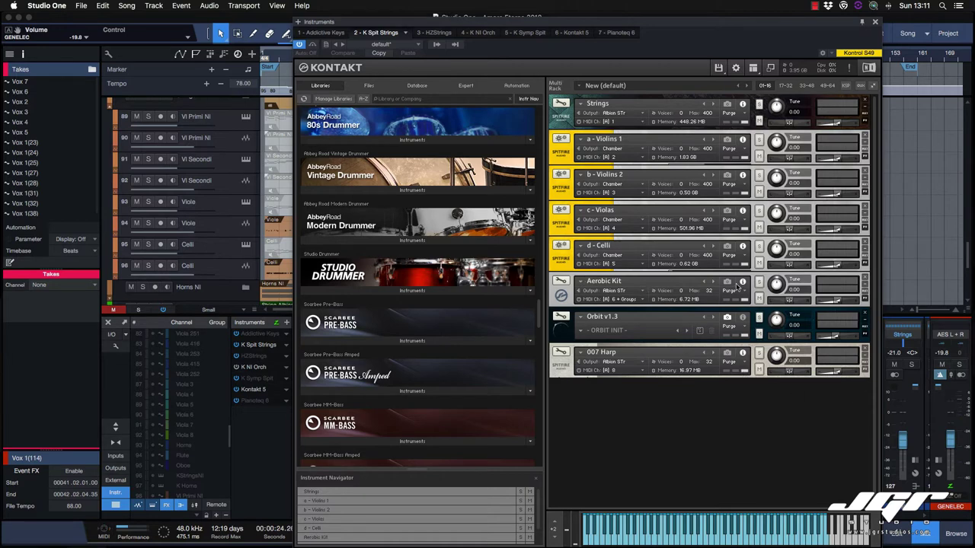
Expand the Aerobic Kit, choose Snare Drum as its selected instrument and adjust the Note knob
{"action": "left_click", "coordinate": [863, 300]}
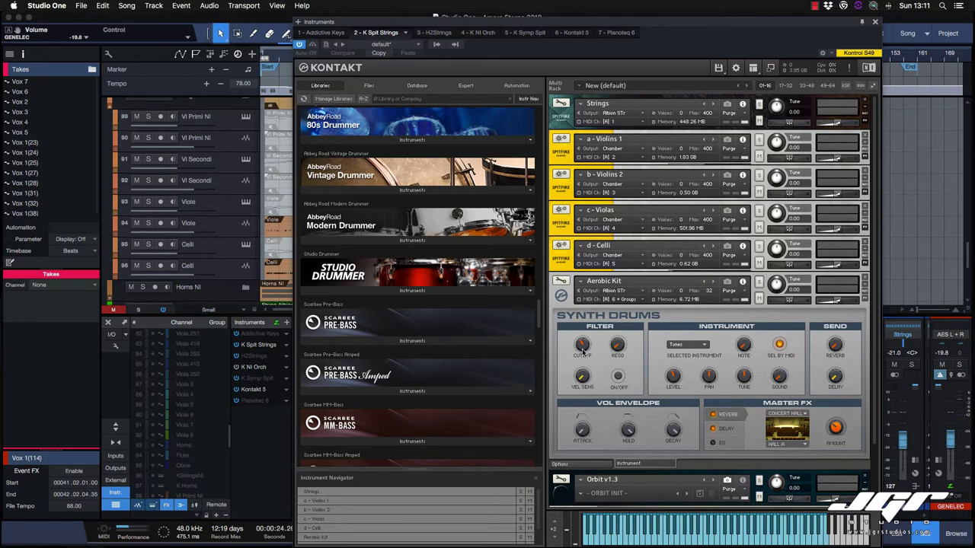
{"action": "left_click", "coordinate": [700, 344]}
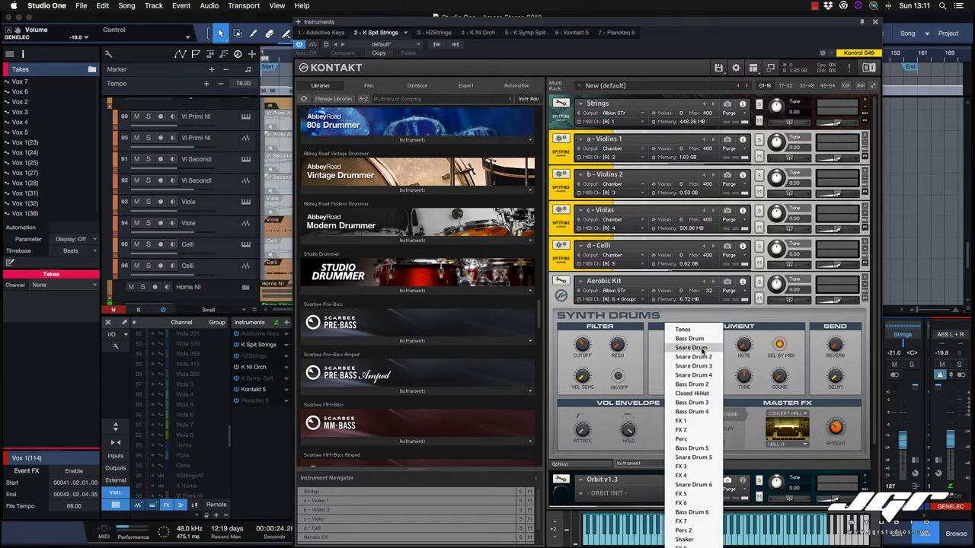
{"action": "left_click", "coordinate": [691, 347]}
{"action": "left_click_drag", "start_coordinate": [745, 347], "coordinate": [745, 345]}
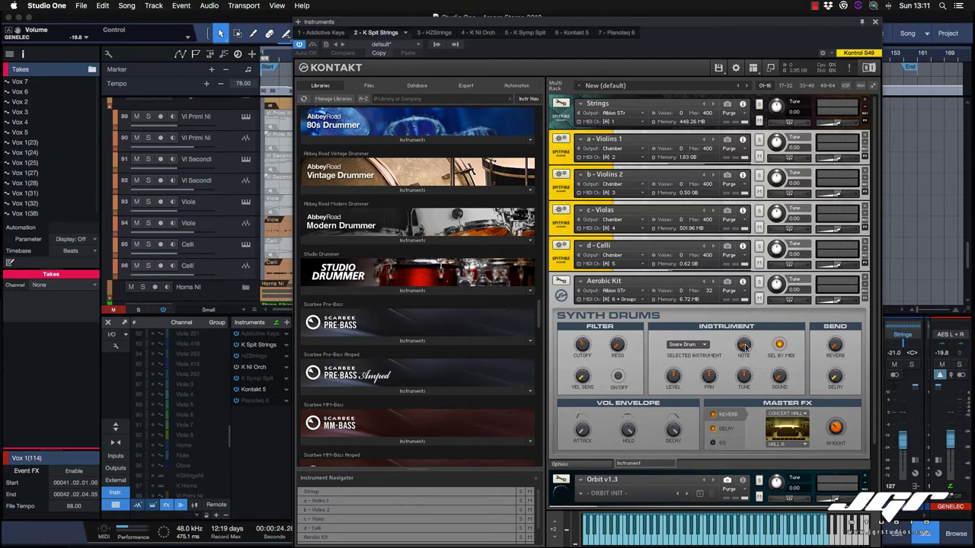
{"action": "left_click_drag", "start_coordinate": [746, 343], "coordinate": [746, 347]}
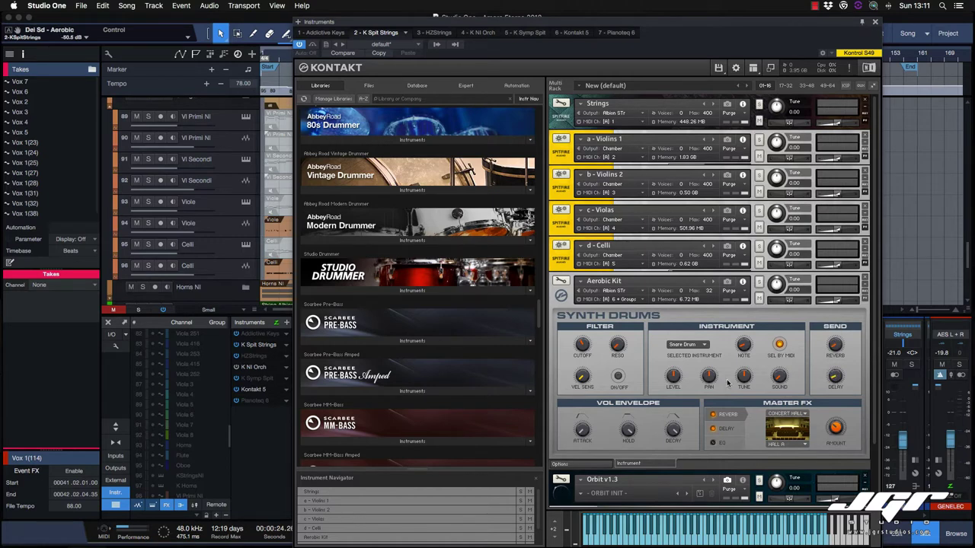
Try the Aerobic Kit's Delay switch, turn on its Master FX EQ and open the kit's options page
{"action": "left_click_drag", "start_coordinate": [743, 388], "coordinate": [740, 383]}
{"action": "left_click", "coordinate": [713, 429]}
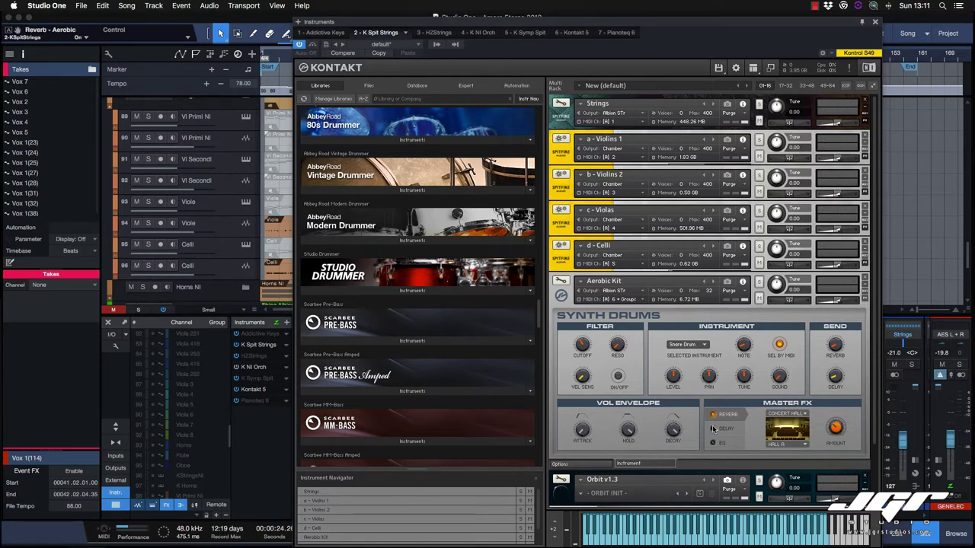
{"action": "left_click", "coordinate": [713, 444]}
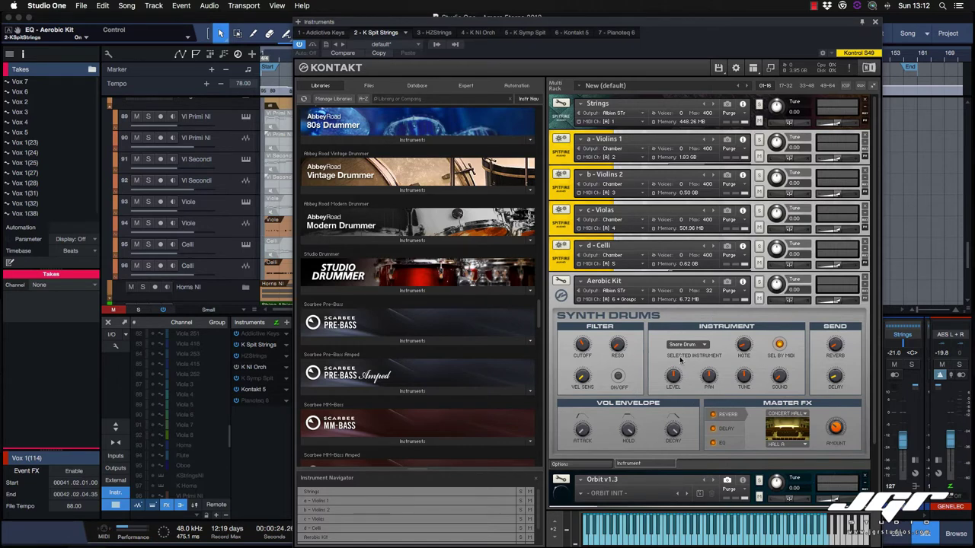
{"action": "left_click", "coordinate": [578, 465]}
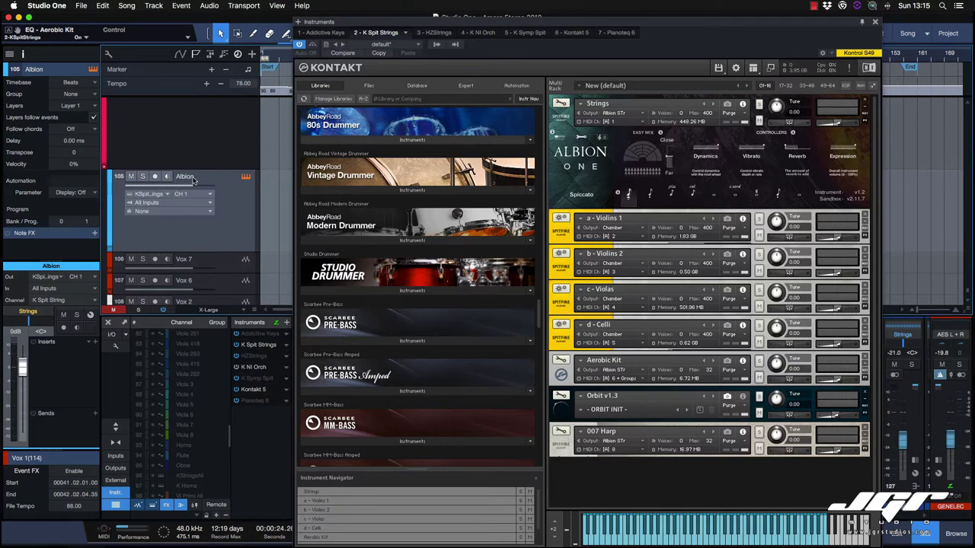
Review the Albion track's output instruments, keeping K Spit Strings selected, and look at the Kontakt 5 instrument's options
{"action": "left_click", "coordinate": [45, 278]}
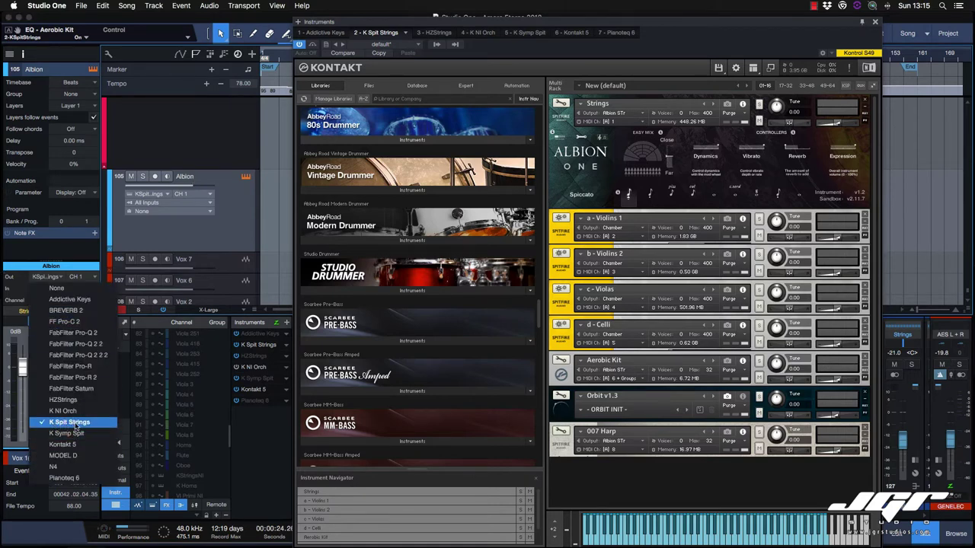
{"action": "left_click", "coordinate": [76, 424]}
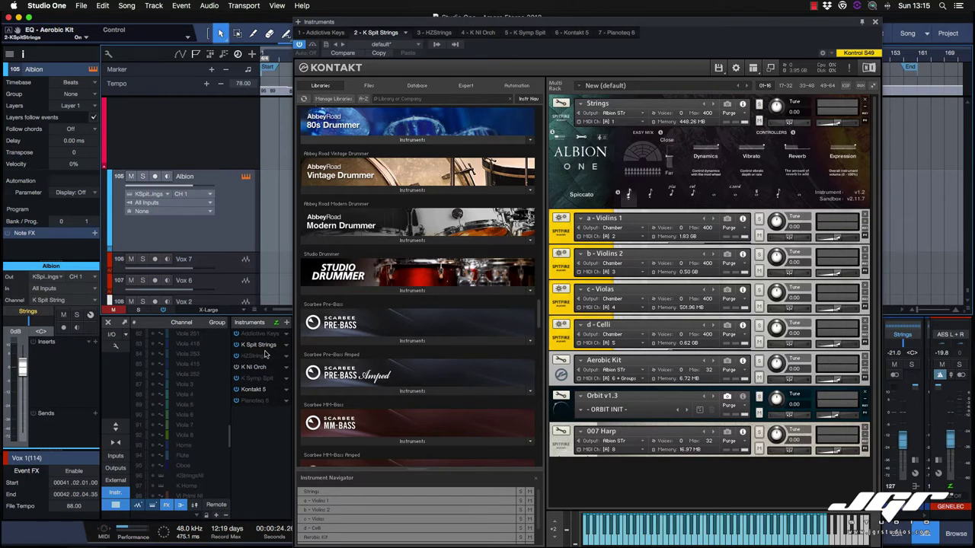
{"action": "right_click", "coordinate": [255, 392]}
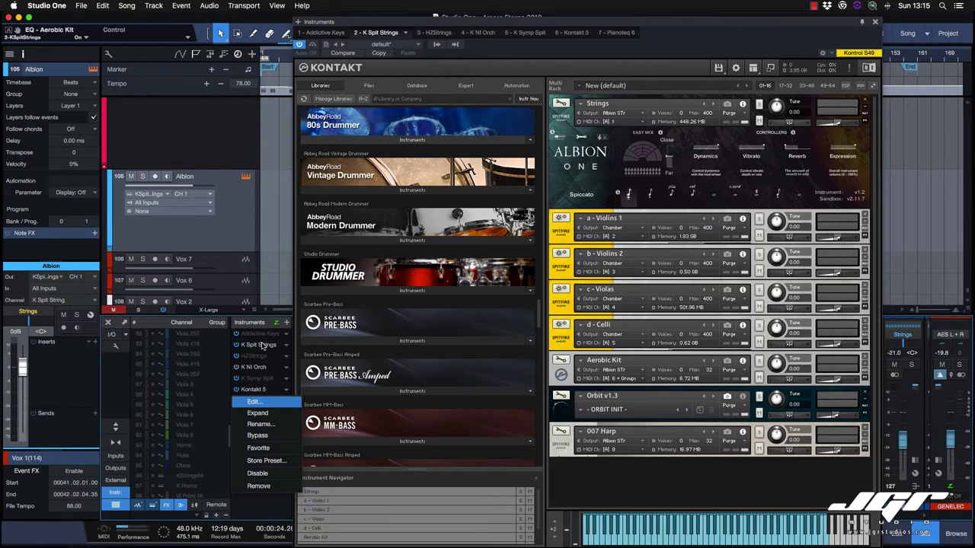
{"action": "left_click", "coordinate": [262, 345]}
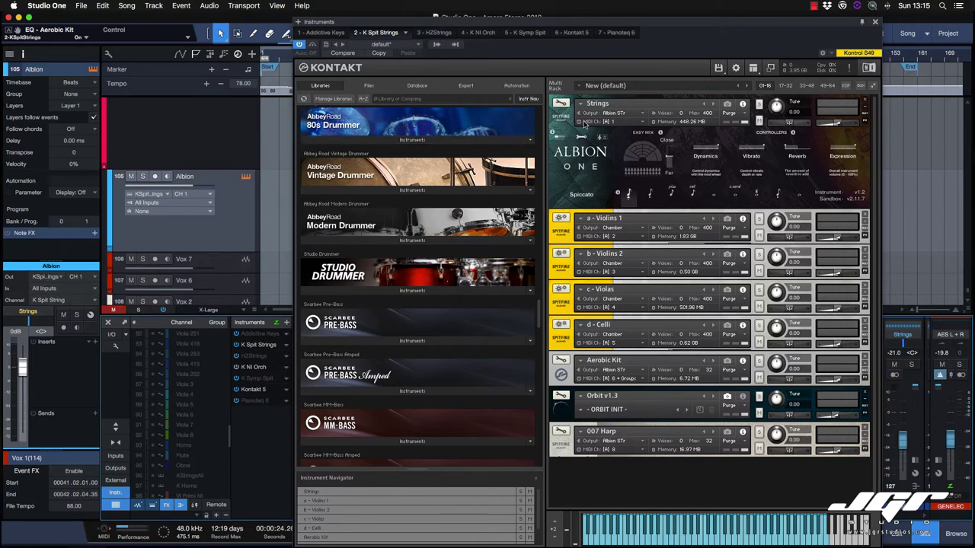
Check the Strings patch's MIDI channel setting and view rack pages 17-32, 33-48 and 49-64 before returning to 01-16
{"action": "left_click", "coordinate": [610, 123]}
{"action": "left_click", "coordinate": [616, 126]}
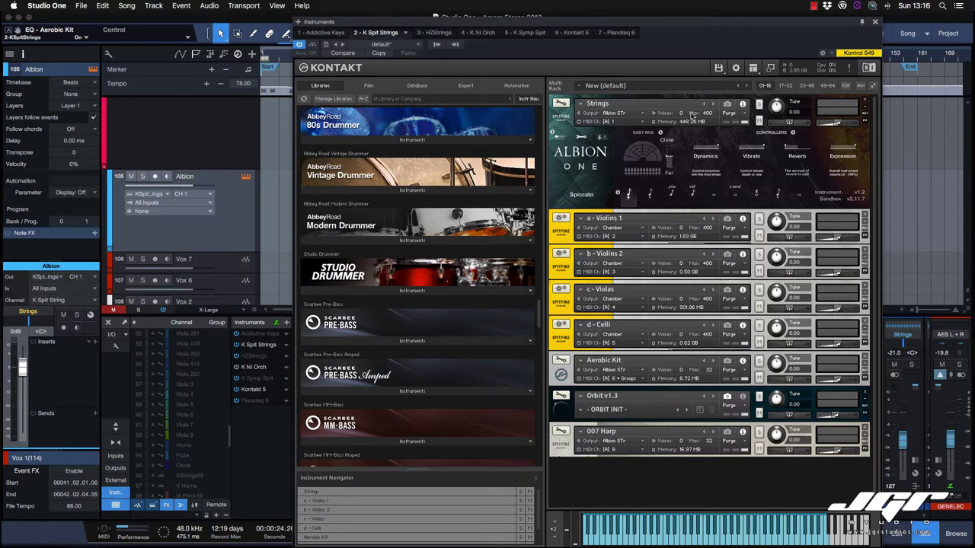
{"action": "left_click", "coordinate": [786, 86]}
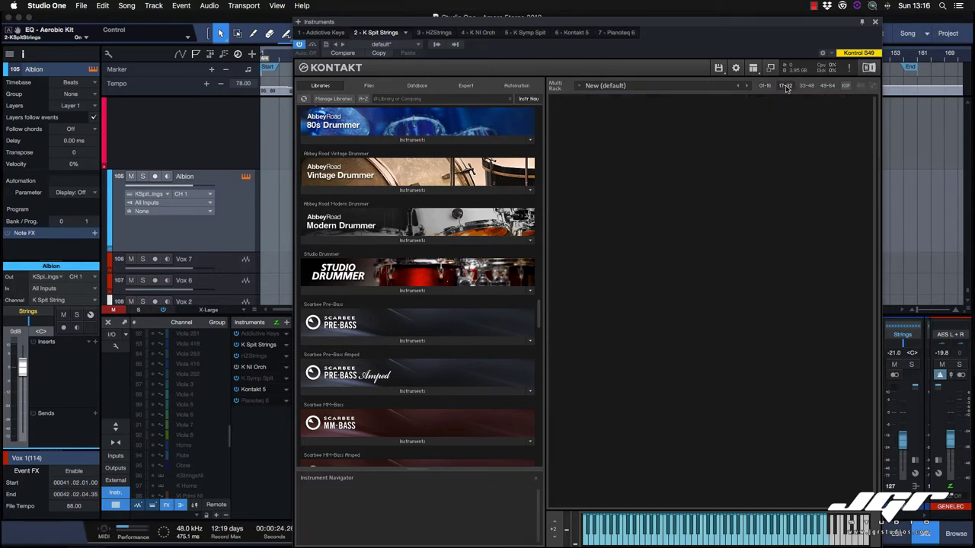
{"action": "left_click", "coordinate": [806, 86]}
{"action": "left_click", "coordinate": [827, 86]}
{"action": "left_click", "coordinate": [765, 86]}
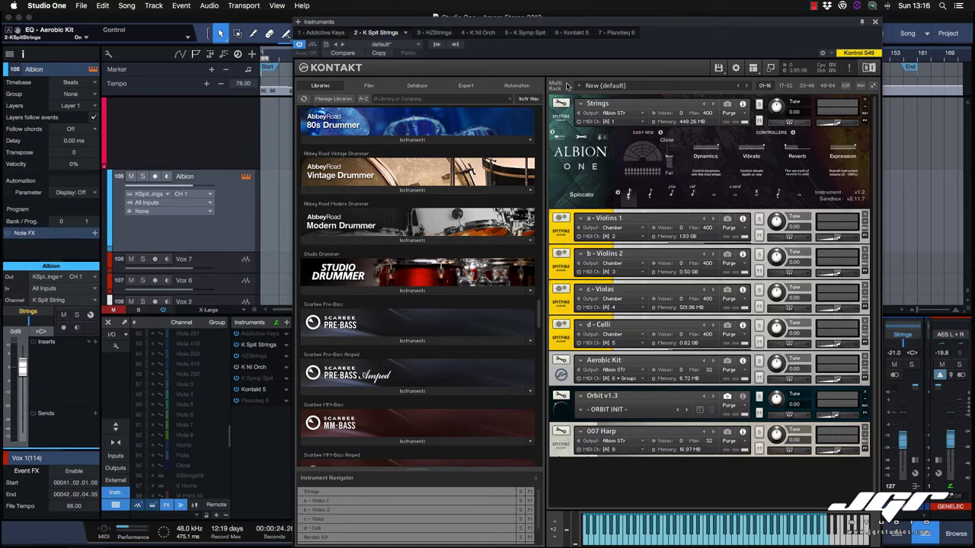
Name the multi rack JGR Strings and turn on monitoring for the Albion track
{"action": "left_click_drag", "start_coordinate": [636, 86], "coordinate": [569, 87]}
{"action": "type", "text": "JGR Strings"}
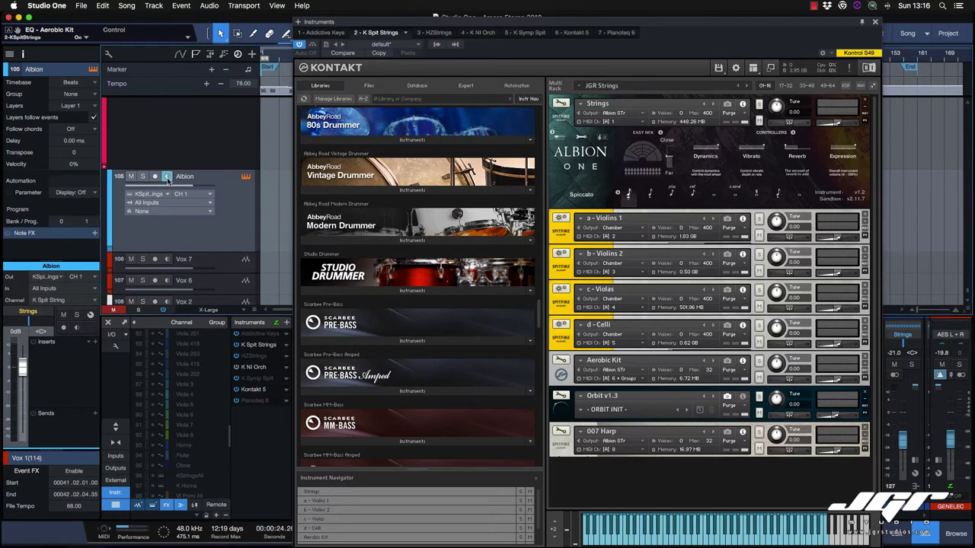
{"action": "left_click", "coordinate": [167, 177]}
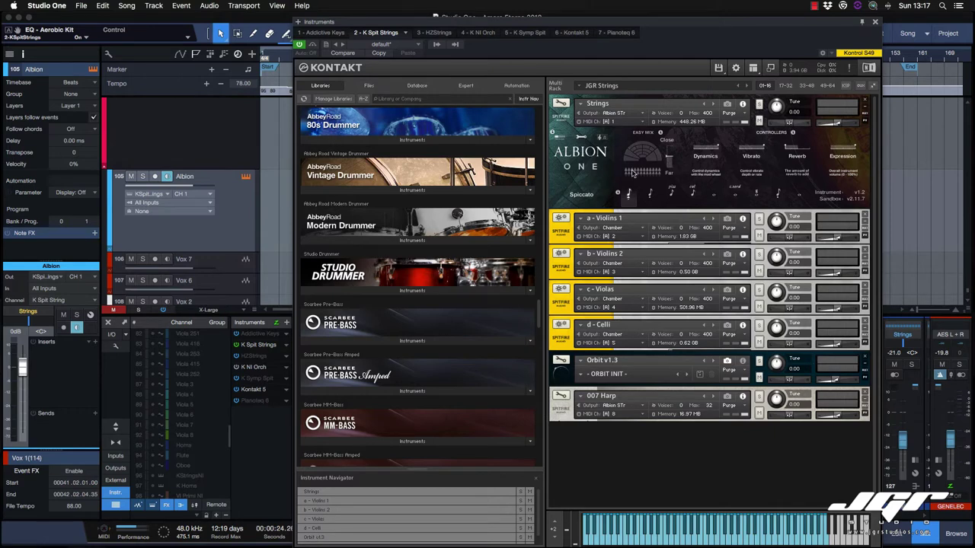
Show Kontakt's Outputs section and raise the host mixer's AES L + R output level to about +4.4
{"action": "key", "text": "F2"}
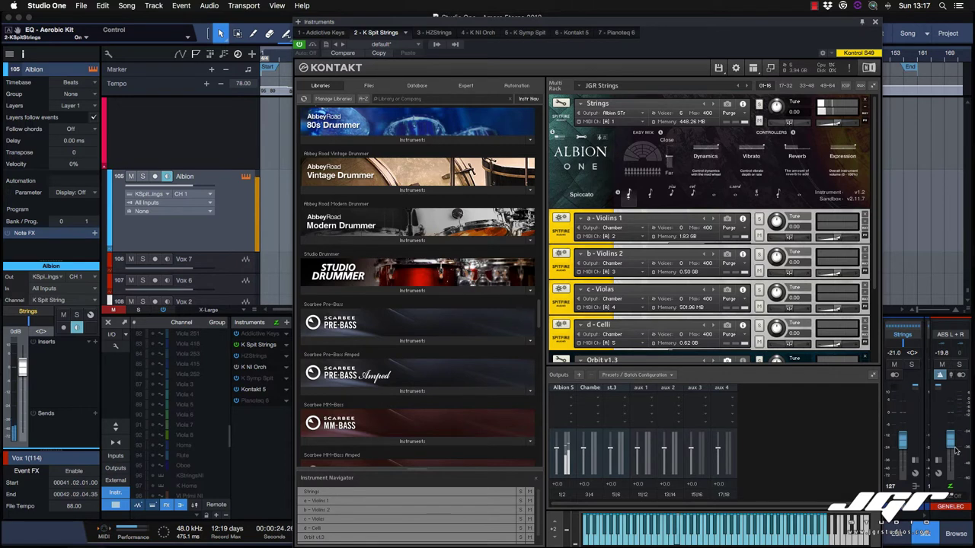
{"action": "left_click_drag", "start_coordinate": [950, 441], "coordinate": [952, 409]}
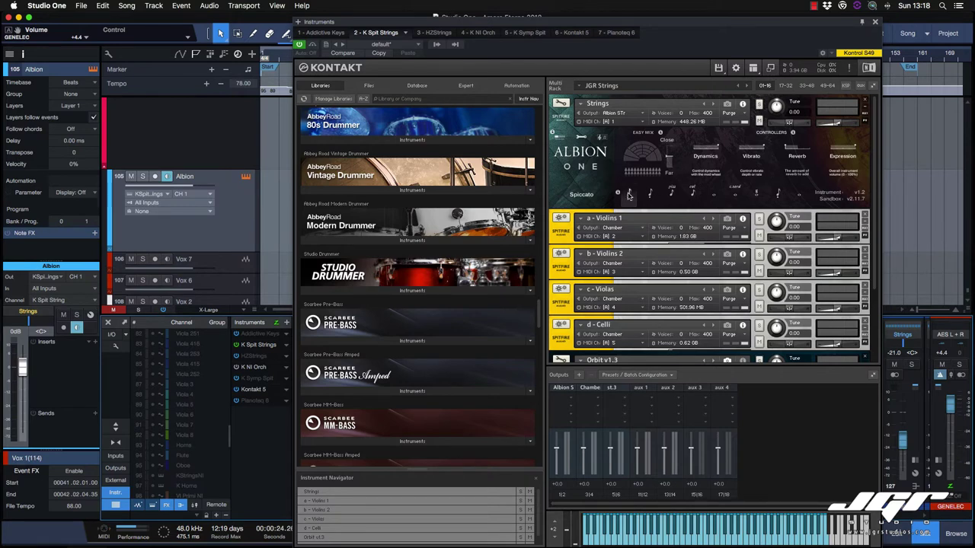
Audition the Pizzicato, Col Legno, Long and Tremolo articulations of the Strings patch, and select that patch in the rack
{"action": "left_click", "coordinate": [671, 193]}
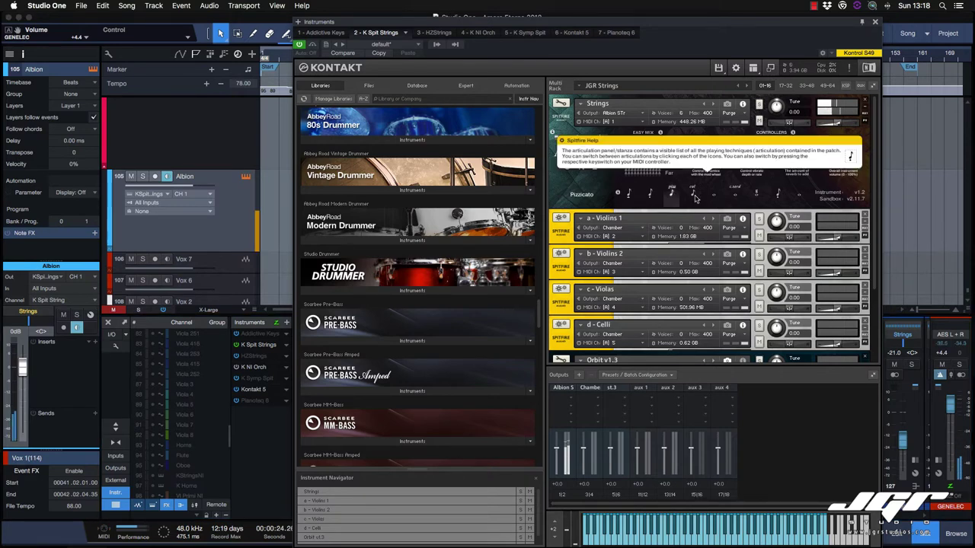
{"action": "left_click", "coordinate": [693, 195]}
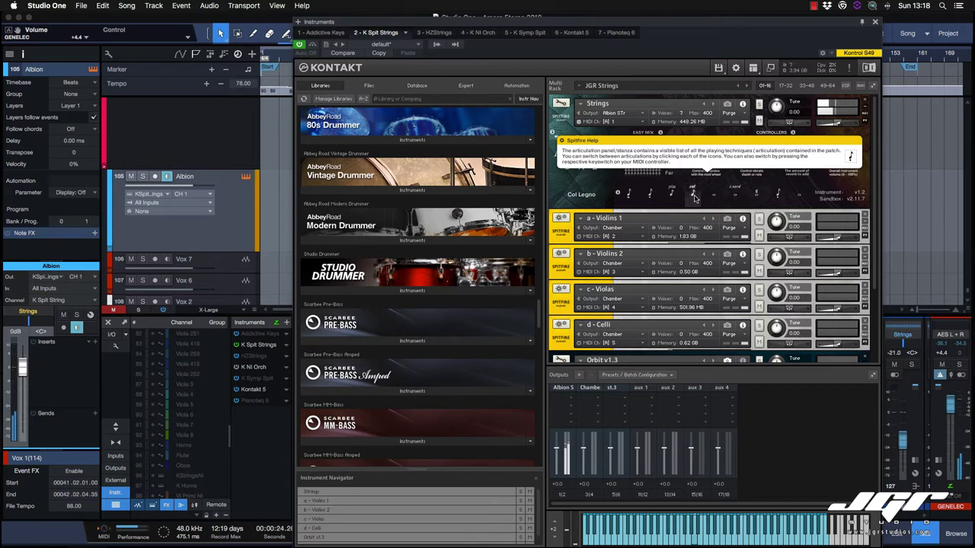
{"action": "left_click", "coordinate": [713, 198]}
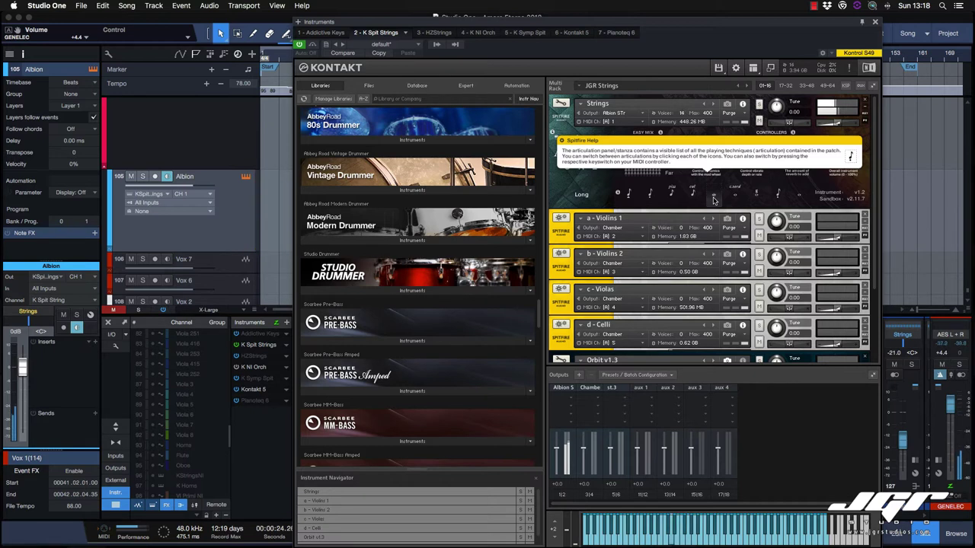
{"action": "left_click", "coordinate": [757, 195]}
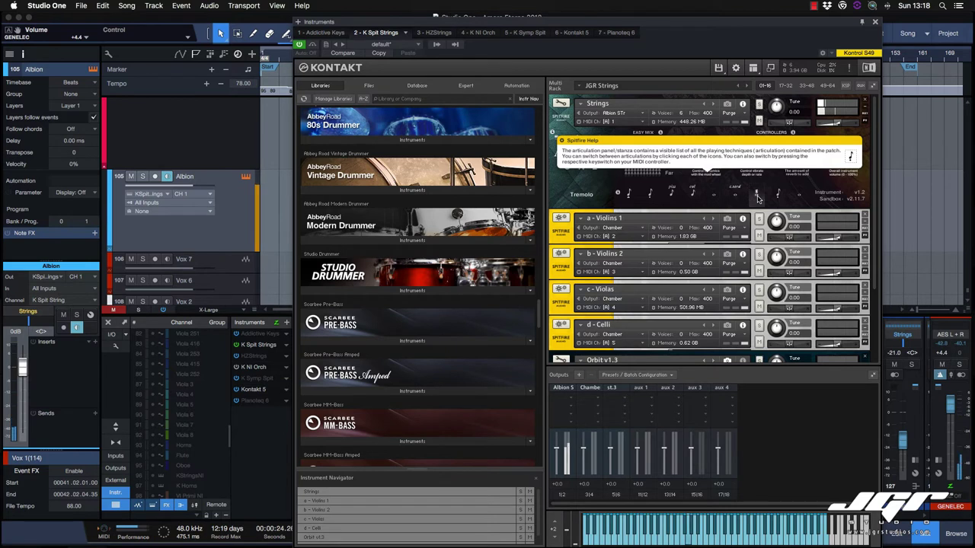
{"action": "left_click", "coordinate": [623, 100]}
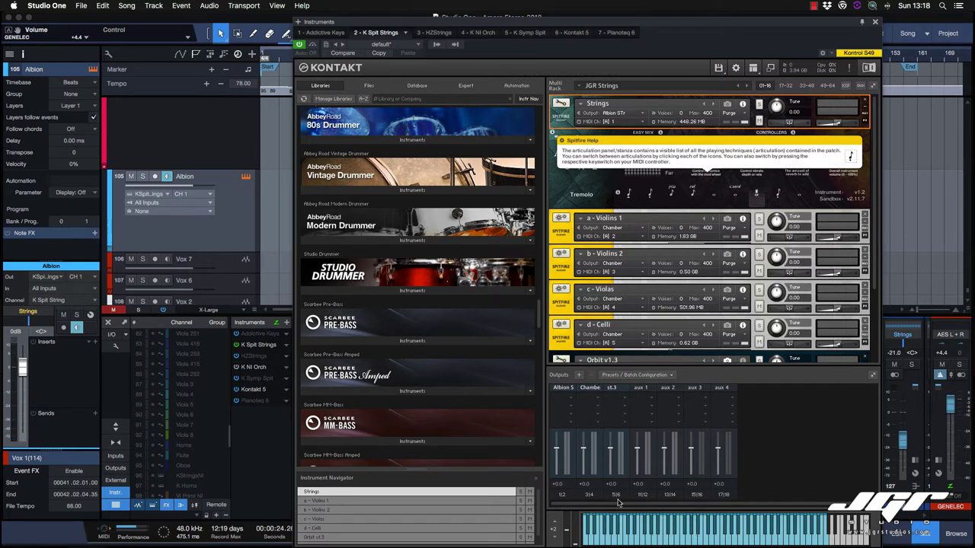
Hide the Outputs section and use the on-screen keyswitches to change the Strings articulation through Pizzicato, Spic/Stac, Long CS and Long
{"action": "left_click", "coordinate": [752, 67]}
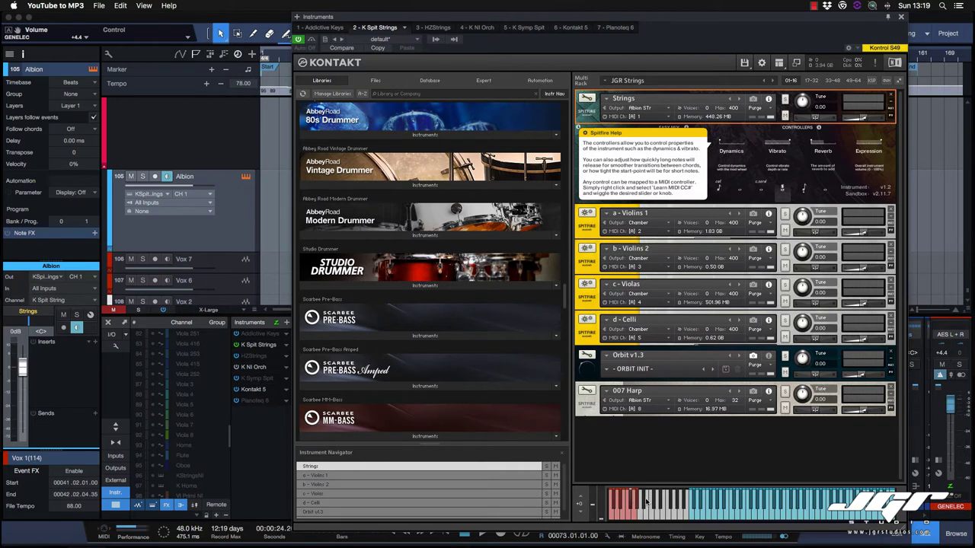
{"action": "left_click", "coordinate": [645, 134]}
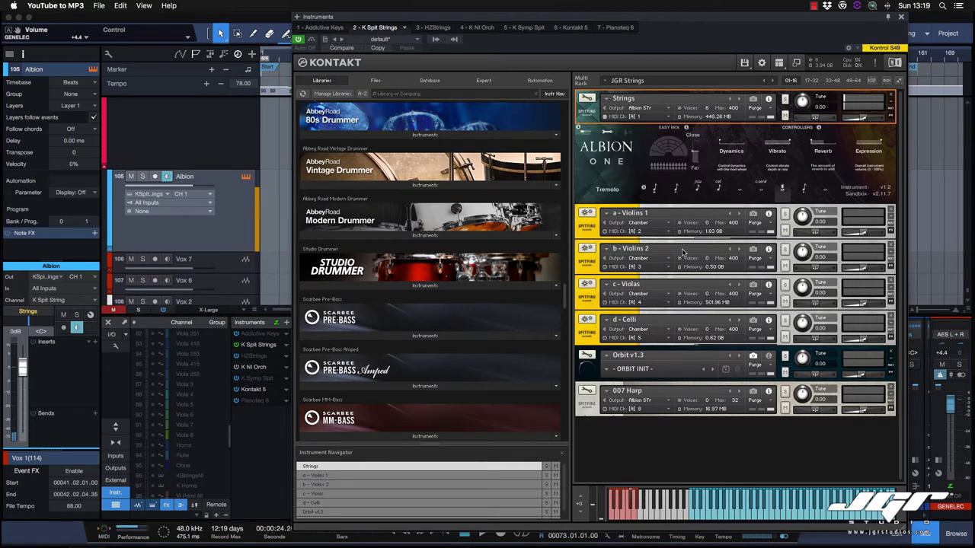
{"action": "left_click", "coordinate": [618, 511]}
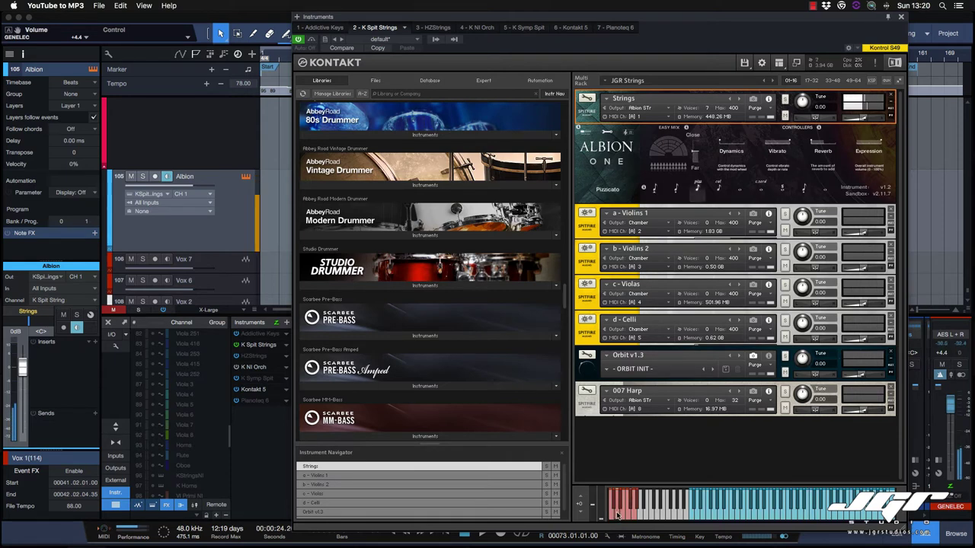
{"action": "left_click", "coordinate": [613, 504]}
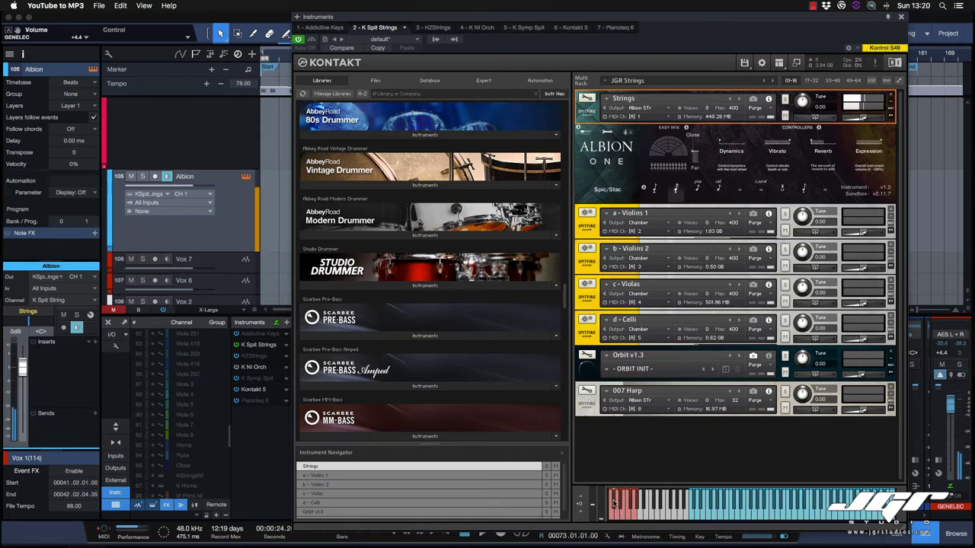
{"action": "left_click", "coordinate": [629, 516]}
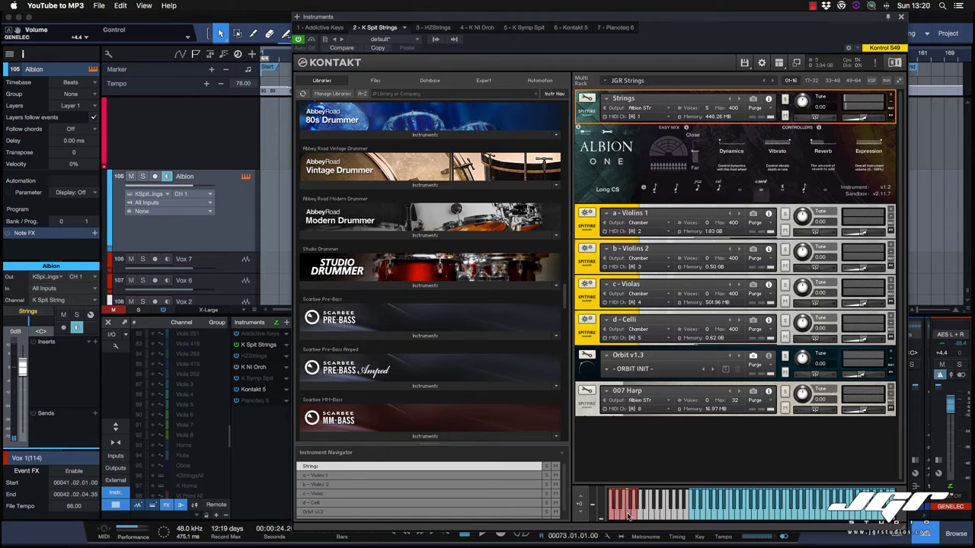
{"action": "left_click", "coordinate": [630, 517]}
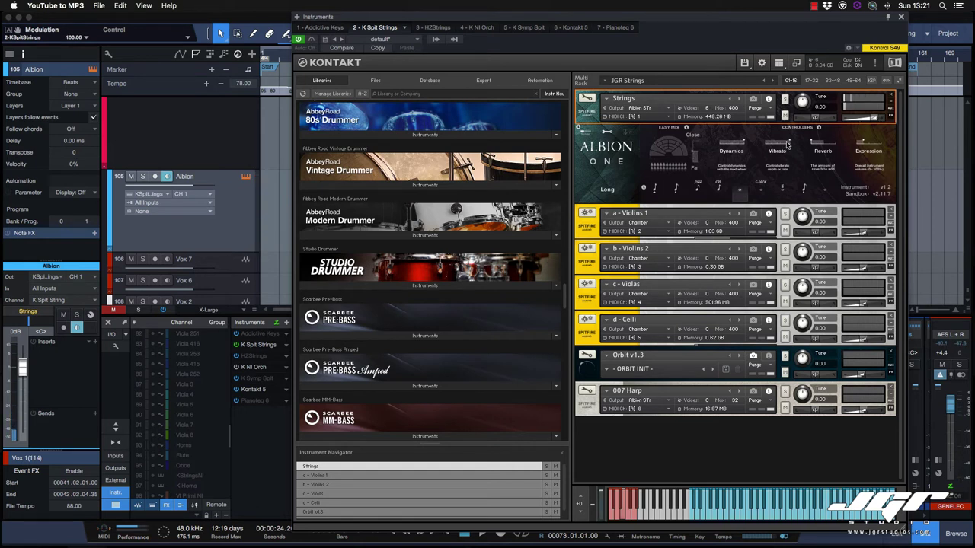
Sweep the Strings patch's Vibrato, Reverb and Expression controllers, leaving Expression at about 34
{"action": "left_click_drag", "start_coordinate": [777, 145], "coordinate": [872, 146]}
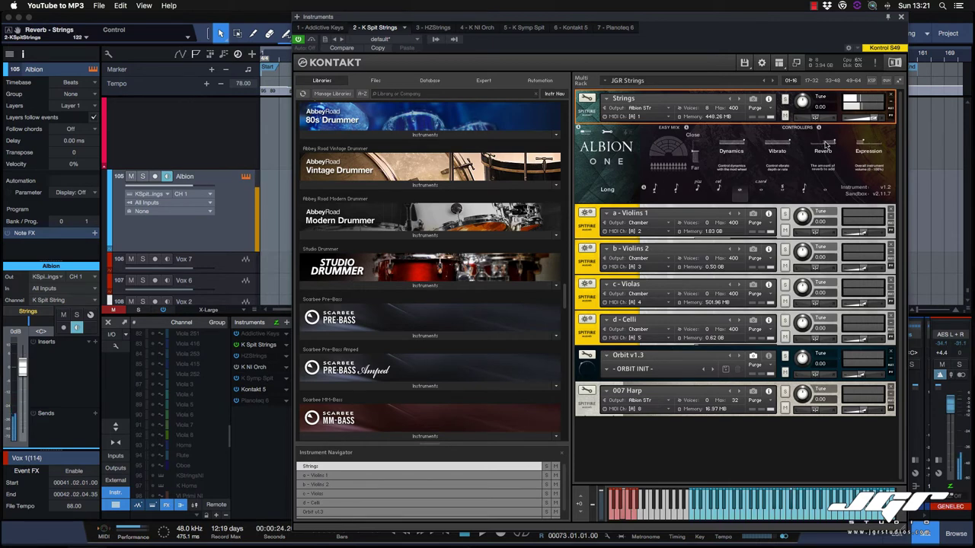
{"action": "left_click_drag", "start_coordinate": [825, 145], "coordinate": [760, 145]}
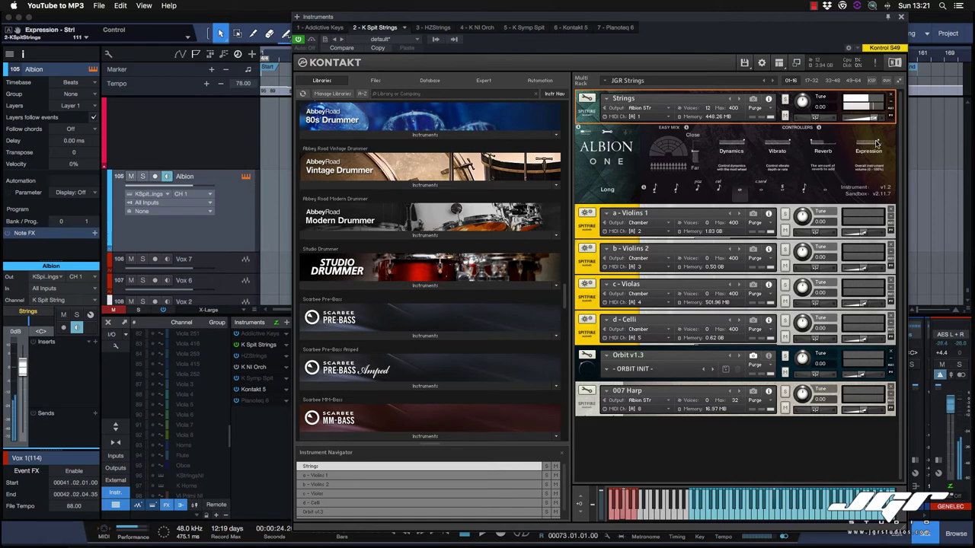
{"action": "left_click_drag", "start_coordinate": [875, 143], "coordinate": [831, 145]}
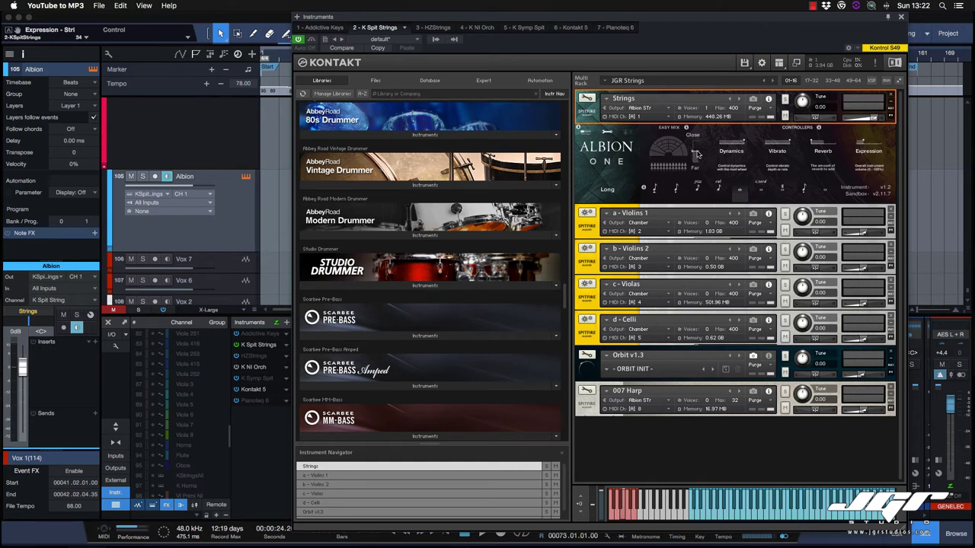
Move the Strings patch's Easy Mix mic distance towards Close and back towards Far, to about 25%
{"action": "mouse_move", "coordinate": [696, 155]}
{"action": "left_click_drag", "start_coordinate": [697, 152], "coordinate": [699, 140]}
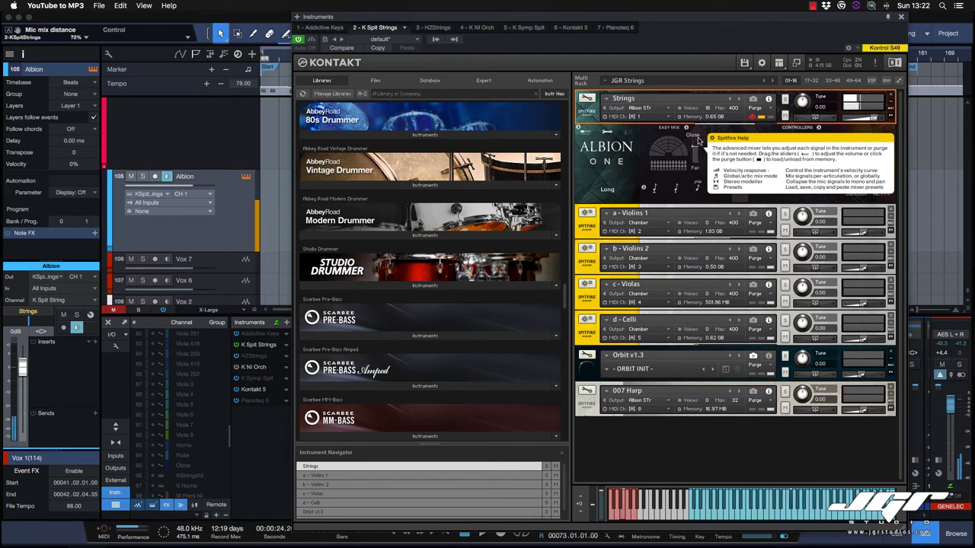
{"action": "left_click_drag", "start_coordinate": [695, 145], "coordinate": [695, 179]}
Switch the Strings patch to its advanced view with the individual Mic Mix sliders
{"action": "left_click", "coordinate": [609, 133]}
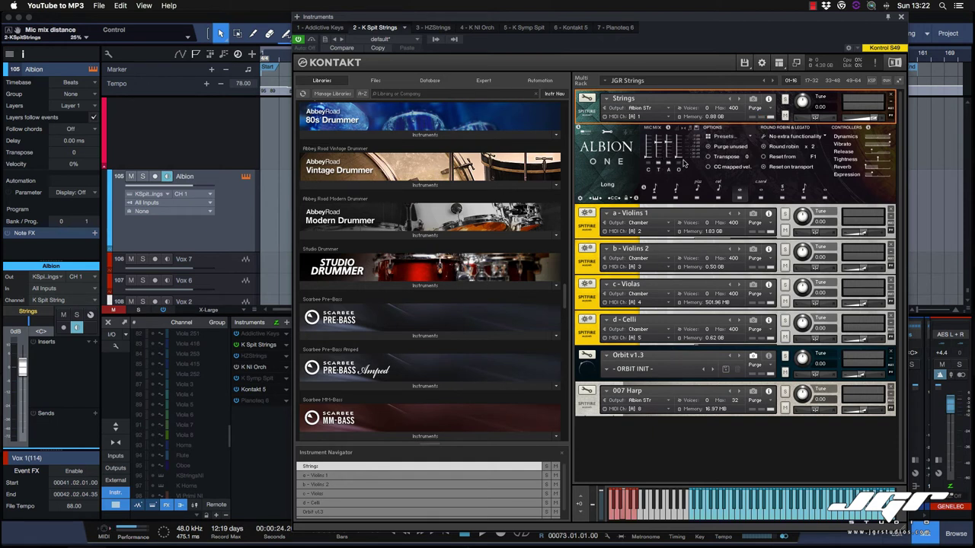
{"action": "mouse_move", "coordinate": [682, 157]}
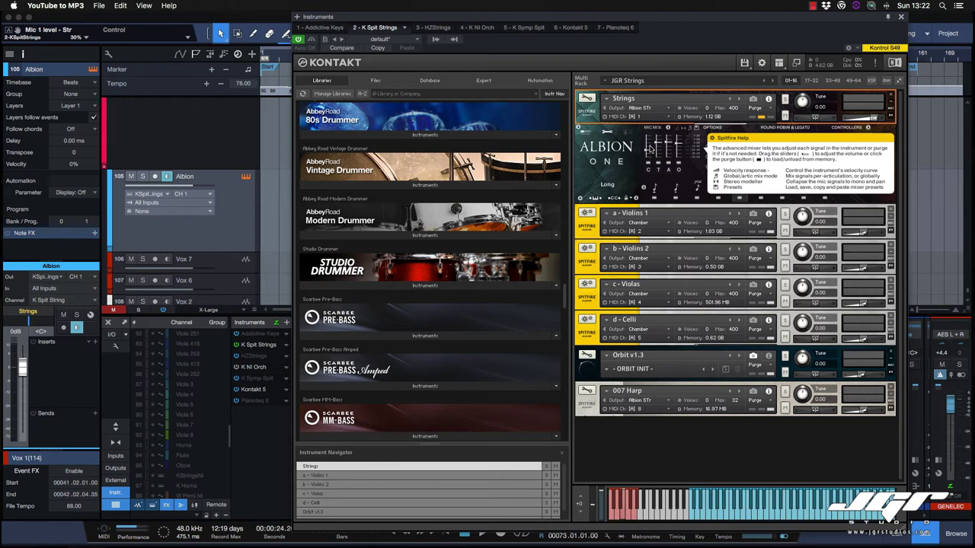
Adjust the individual Mic Mix levels of the Strings patch, with mic 3 at about 76%, and view the extra round robin functionality options
{"action": "left_click_drag", "start_coordinate": [650, 150], "coordinate": [679, 158]}
{"action": "left_click", "coordinate": [668, 142]}
{"action": "left_click", "coordinate": [736, 144]}
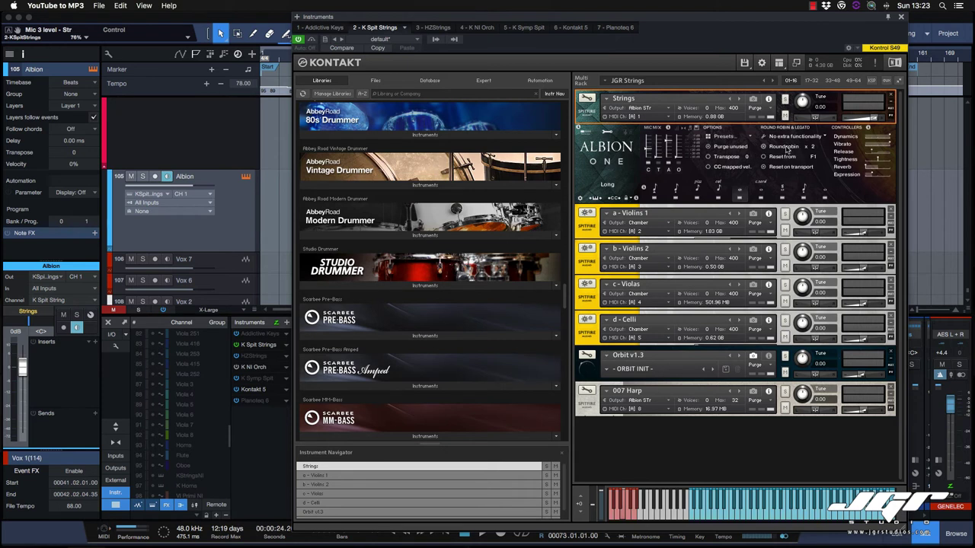
{"action": "left_click", "coordinate": [823, 138]}
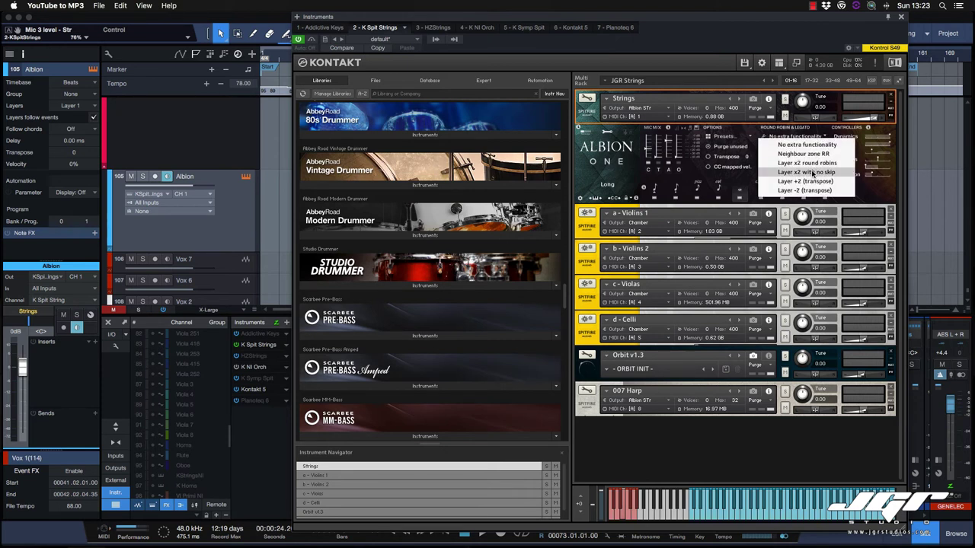
{"action": "left_click", "coordinate": [865, 192]}
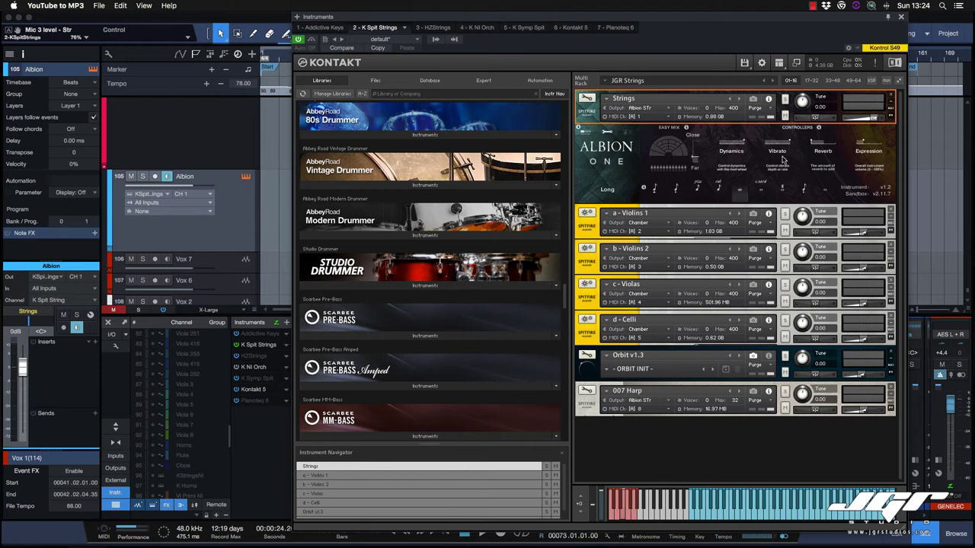
Open the Strings instrument for editing, then show and hide its Group Editor and Mapping Editor
{"action": "left_click", "coordinate": [586, 100]}
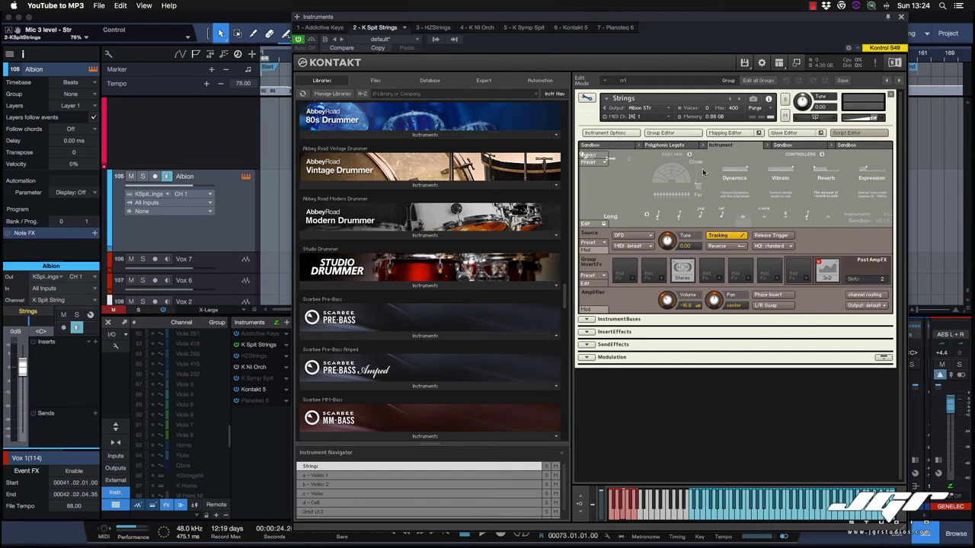
{"action": "left_click", "coordinate": [661, 133]}
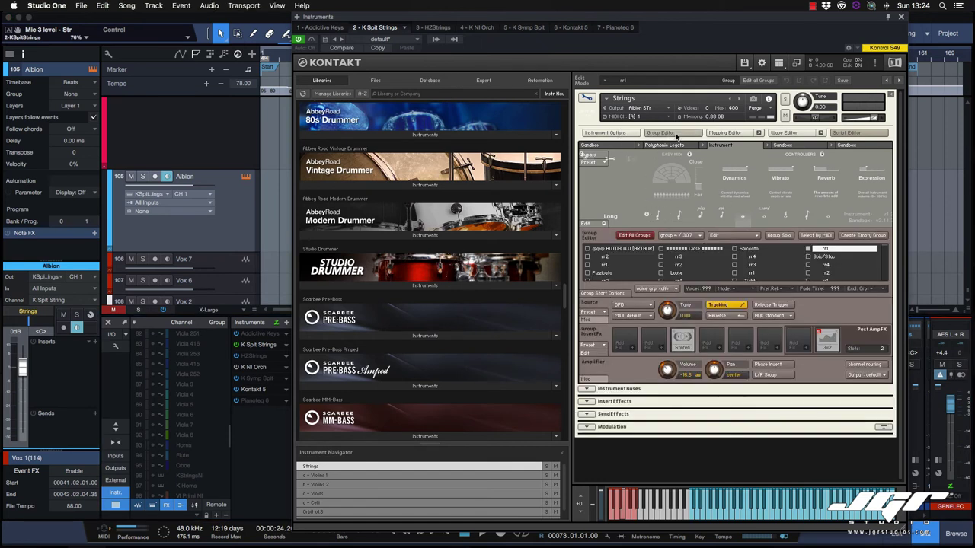
{"action": "left_click", "coordinate": [725, 133]}
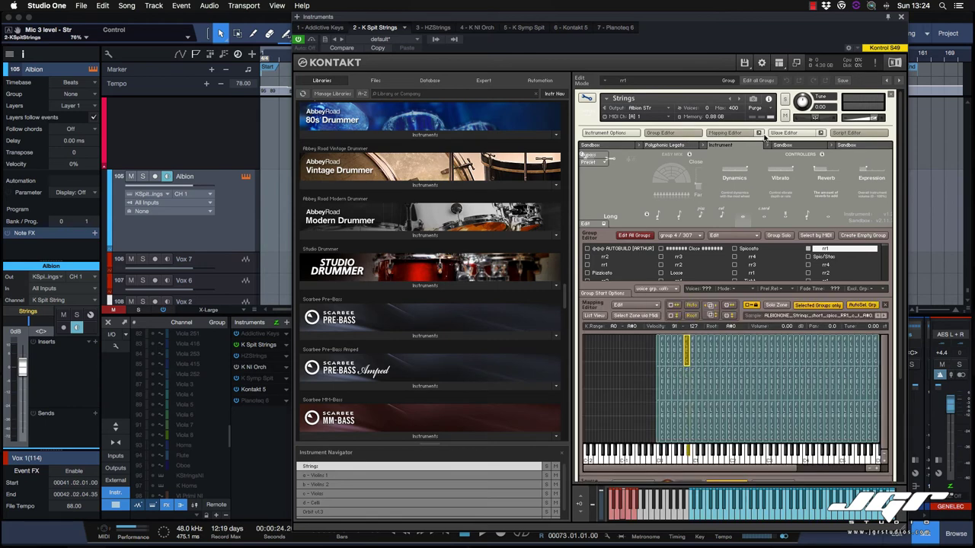
{"action": "left_click", "coordinate": [725, 133]}
{"action": "left_click", "coordinate": [683, 134]}
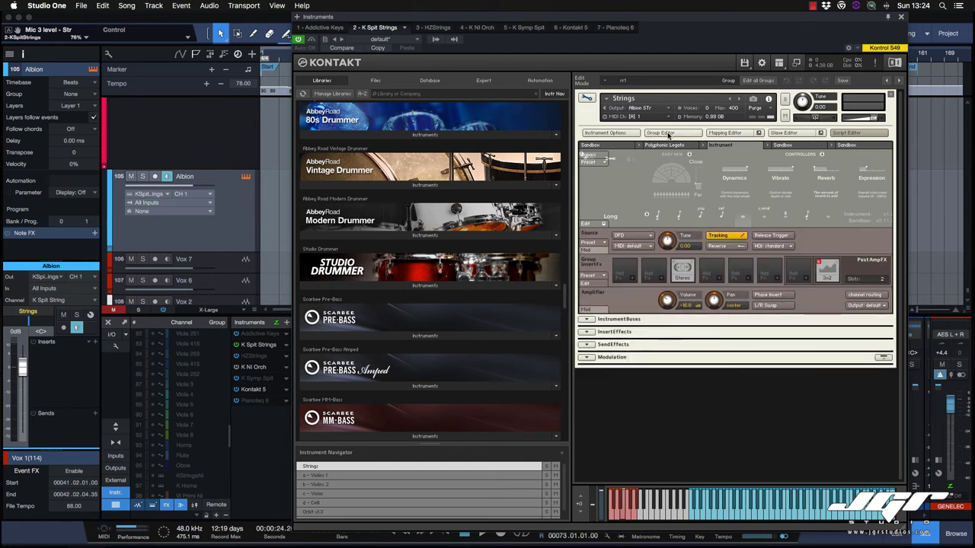
Add a Solid Bus Comp to the first Group Insert FX slot and move it to the last slot, after the 3x2 filter
{"action": "left_click", "coordinate": [633, 279]}
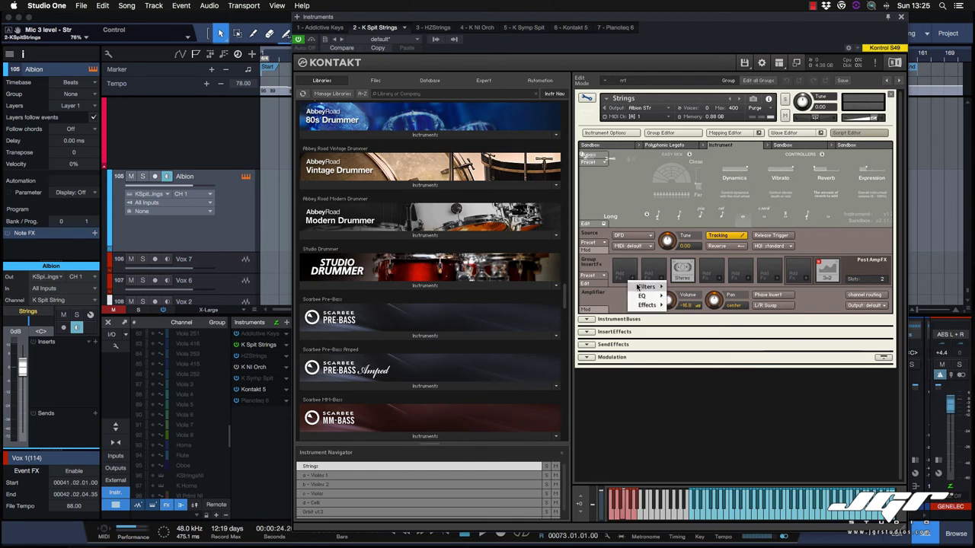
{"action": "mouse_move", "coordinate": [638, 287]}
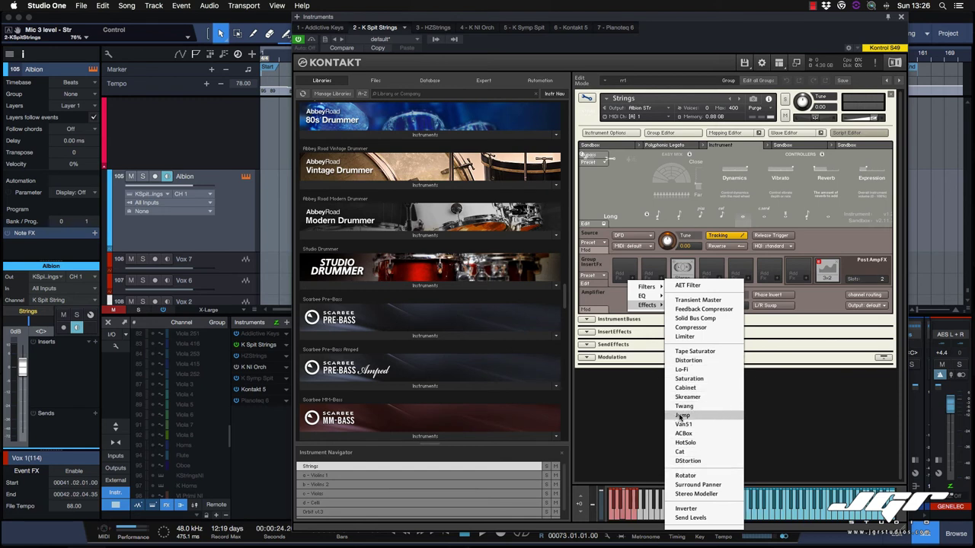
{"action": "left_click", "coordinate": [689, 318]}
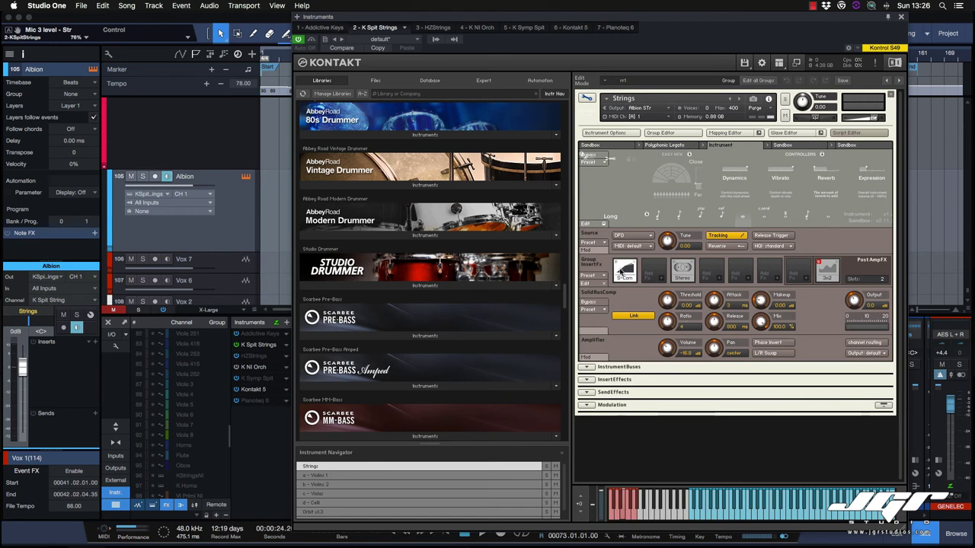
{"action": "left_click_drag", "start_coordinate": [621, 271], "coordinate": [827, 274]}
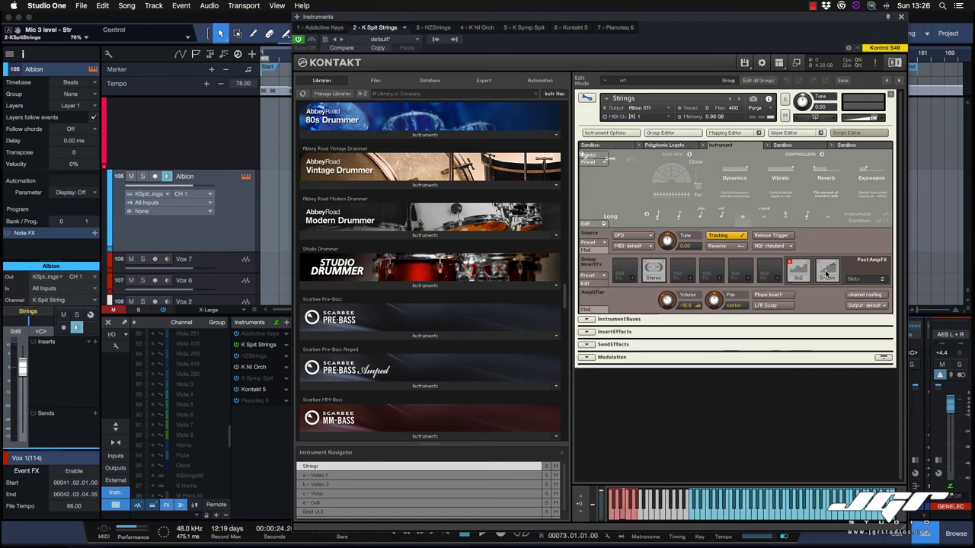
View the settings of the Solid Bus Comp and the neighbouring 3x2 filter, ending on the compressor
{"action": "left_click", "coordinate": [829, 275]}
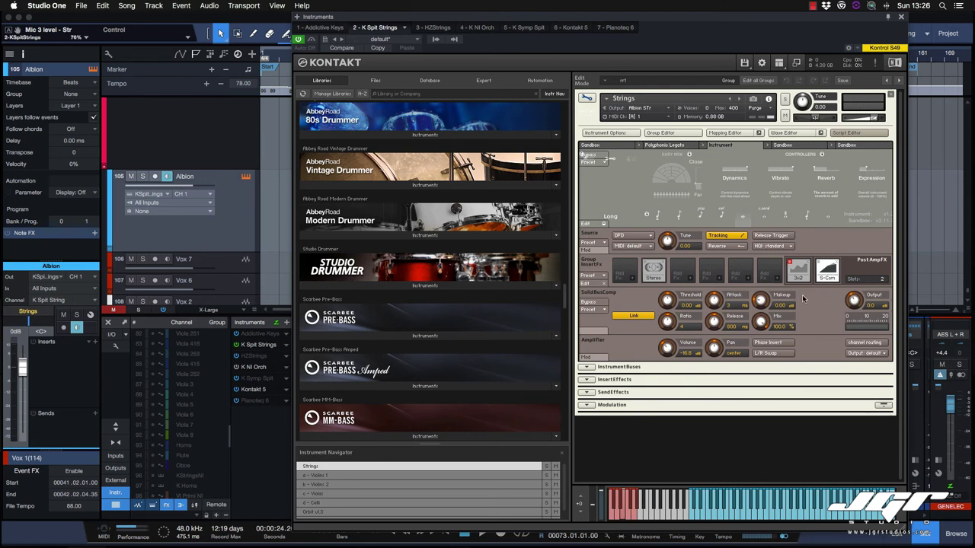
{"action": "left_click", "coordinate": [799, 272]}
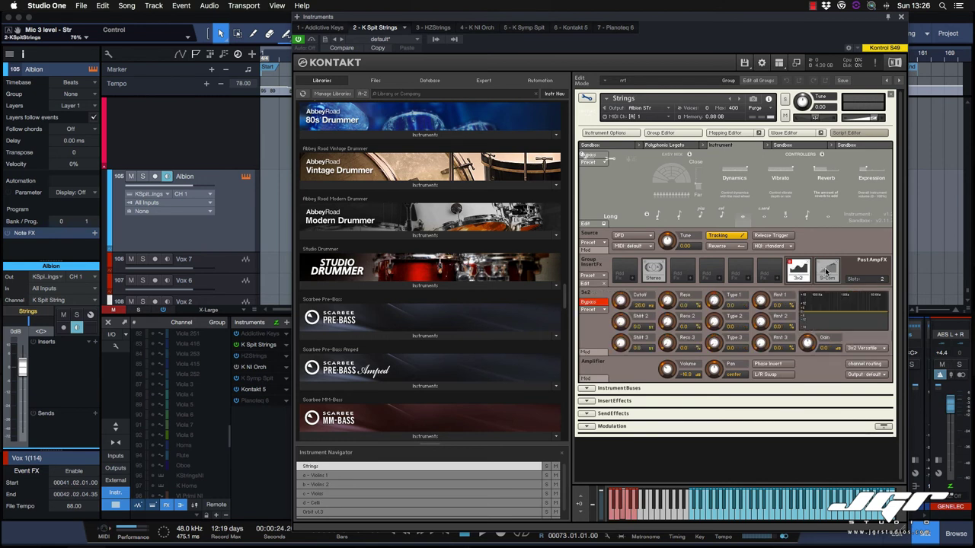
{"action": "left_click", "coordinate": [827, 271]}
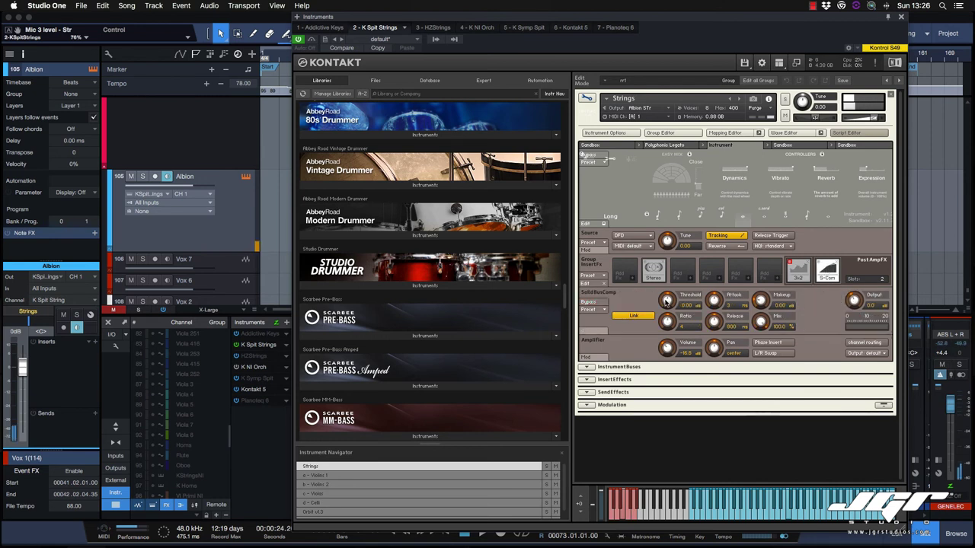
Set the compressor to about -8.9 dB threshold, 0.3 ms attack, ratio 3, 7.5 dB makeup and 16.5 dB output, and toggle its bypass on and off
{"action": "left_click_drag", "start_coordinate": [665, 301], "coordinate": [664, 324]}
{"action": "left_click_drag", "start_coordinate": [712, 301], "coordinate": [667, 327]}
{"action": "left_click_drag", "start_coordinate": [759, 302], "coordinate": [759, 285]}
{"action": "left_click_drag", "start_coordinate": [854, 301], "coordinate": [854, 284]}
{"action": "left_click", "coordinate": [820, 263]}
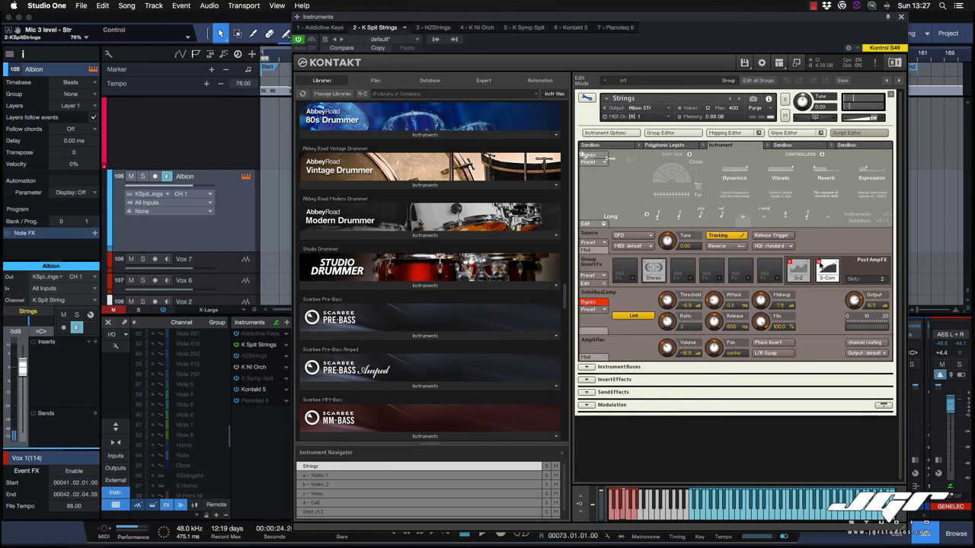
{"action": "left_click", "coordinate": [819, 263]}
Expand the Instrument Buses, Insert Effects and Send Effects sections of the Strings instrument to examine them, and return to the multi rack
{"action": "left_click", "coordinate": [632, 368]}
{"action": "scroll", "coordinate": [640, 371], "scroll_direction": "down", "scroll_amount": 2}
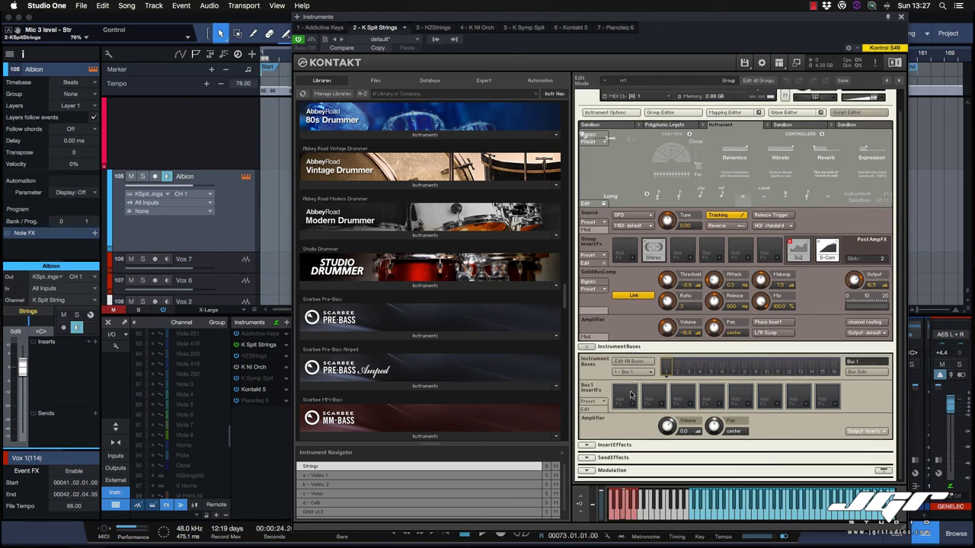
{"action": "left_click", "coordinate": [588, 446]}
{"action": "scroll", "coordinate": [614, 435], "scroll_direction": "down", "scroll_amount": 2}
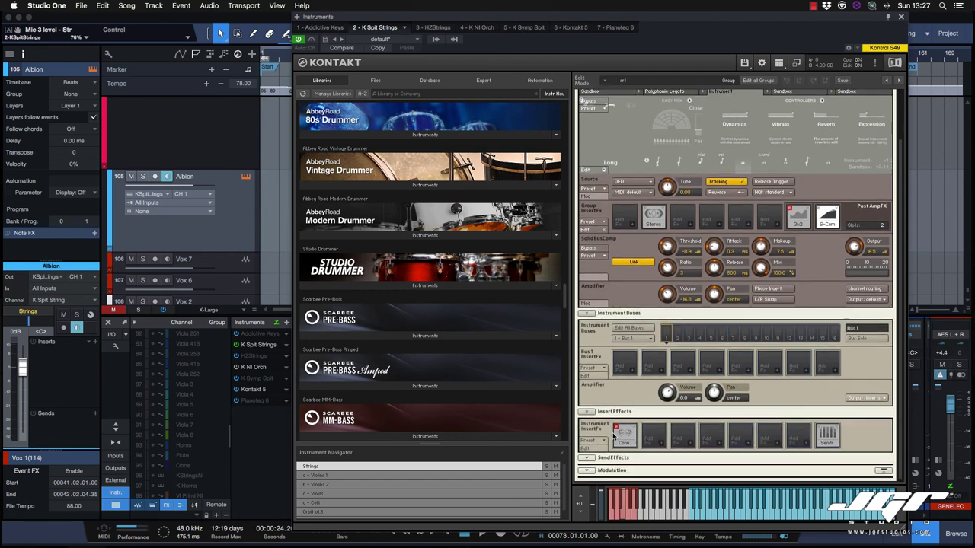
{"action": "left_click", "coordinate": [587, 458]}
{"action": "scroll", "coordinate": [661, 185], "scroll_direction": "up", "scroll_amount": 4}
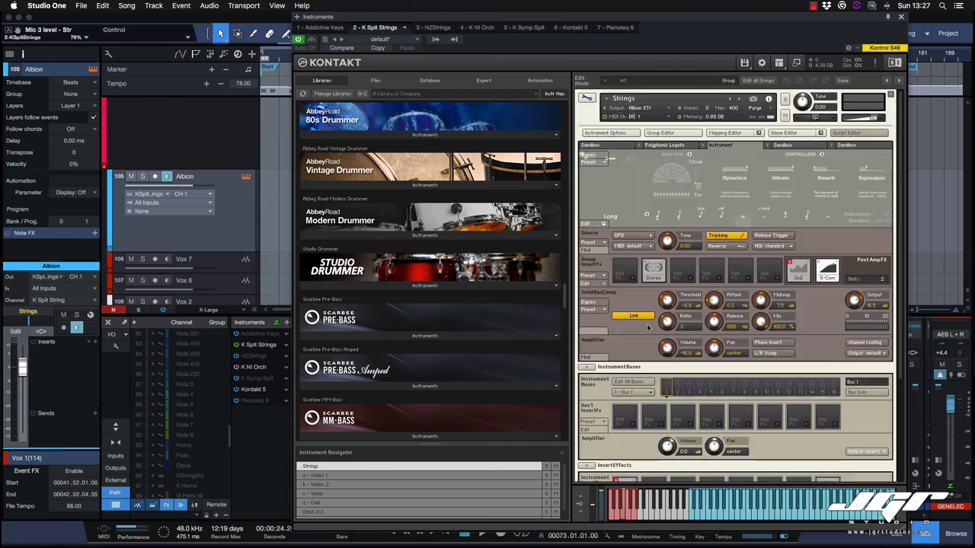
{"action": "left_click", "coordinate": [587, 99]}
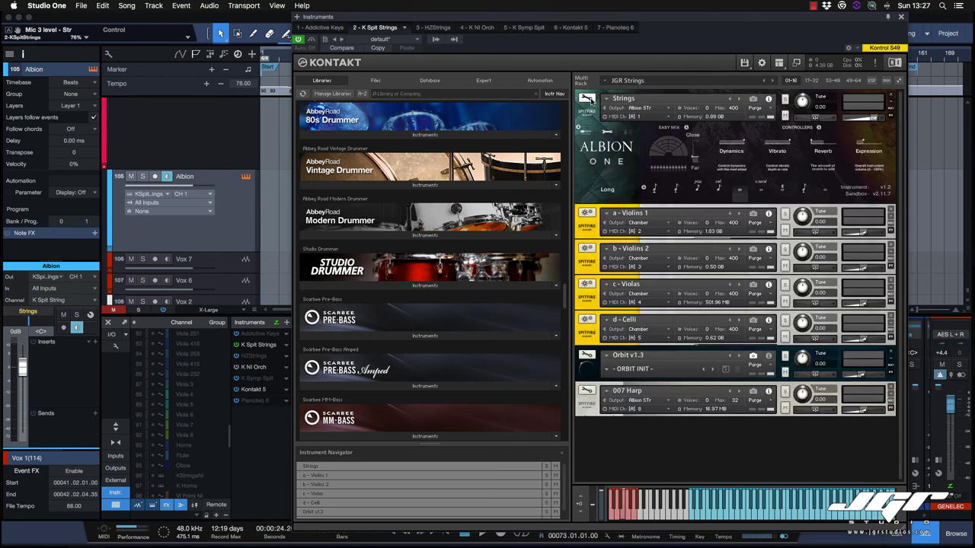